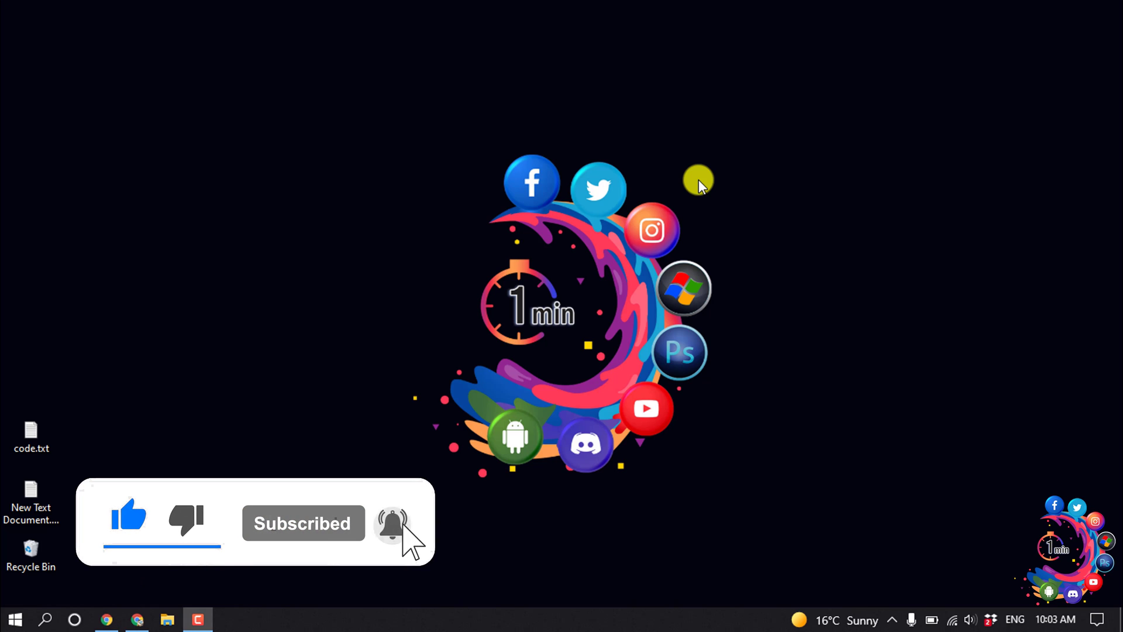
# - Go to Plugins > Add New in the WordPress admin and search for 'essential elementor'
pyautogui.click(127, 617)
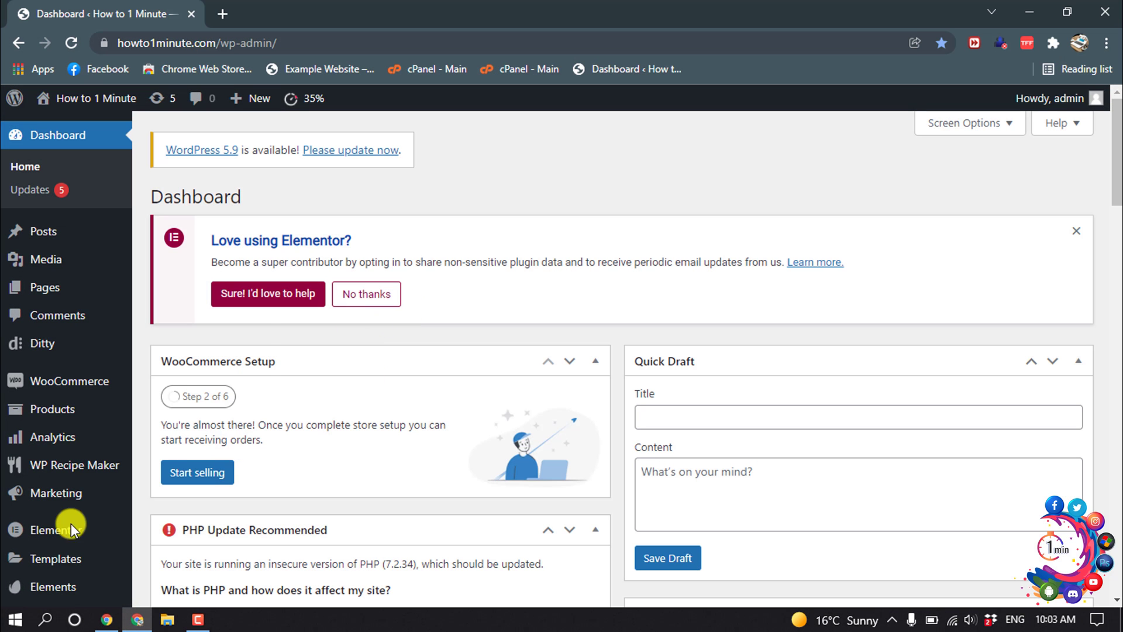
pyautogui.moveTo(59, 541)
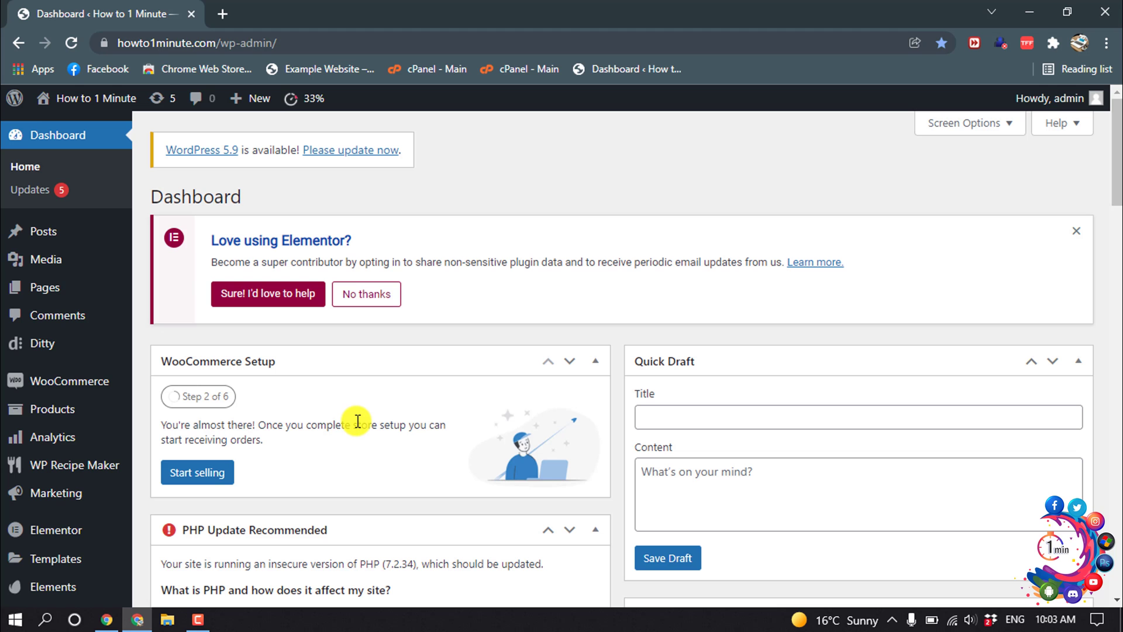
pyautogui.scroll(-4, 27, 486)
pyautogui.moveTo(53, 433)
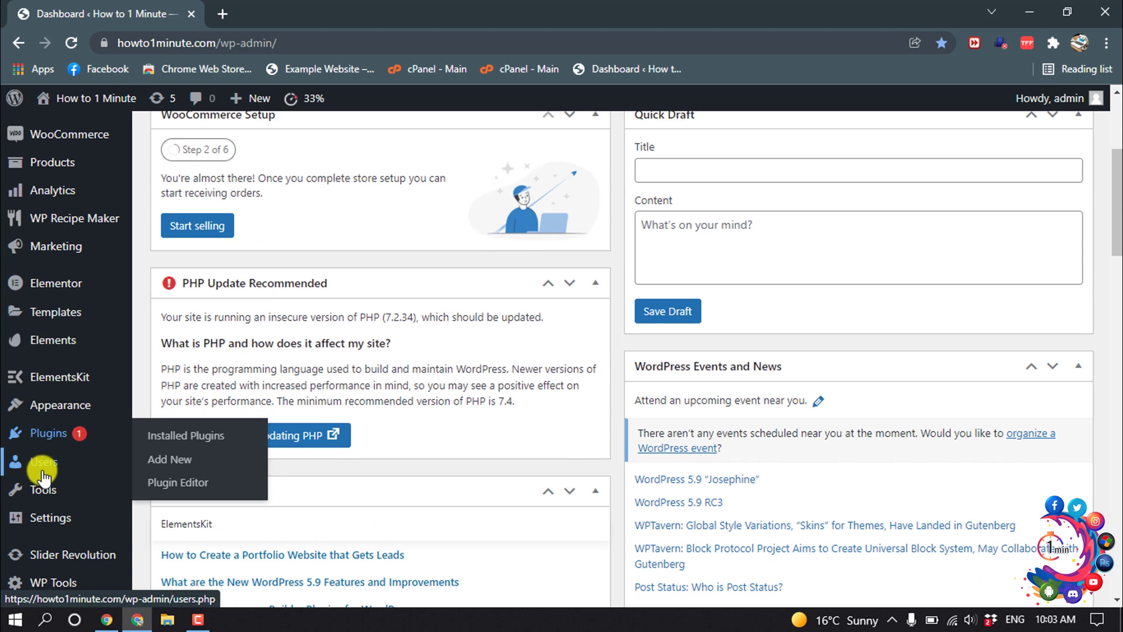
pyautogui.click(191, 462)
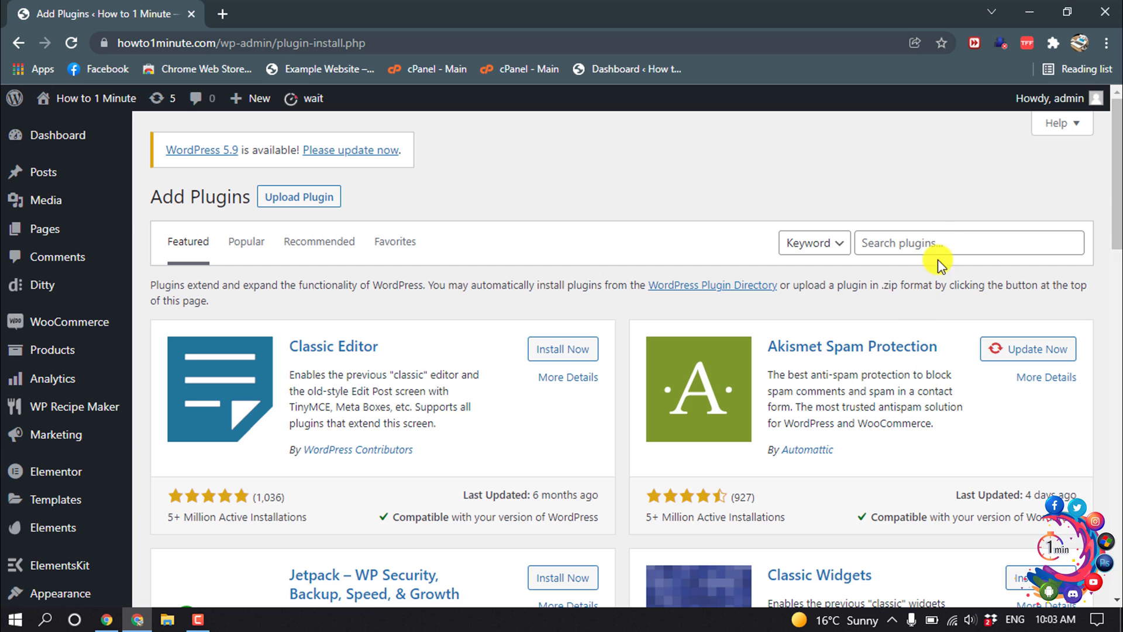
pyautogui.click(936, 239)
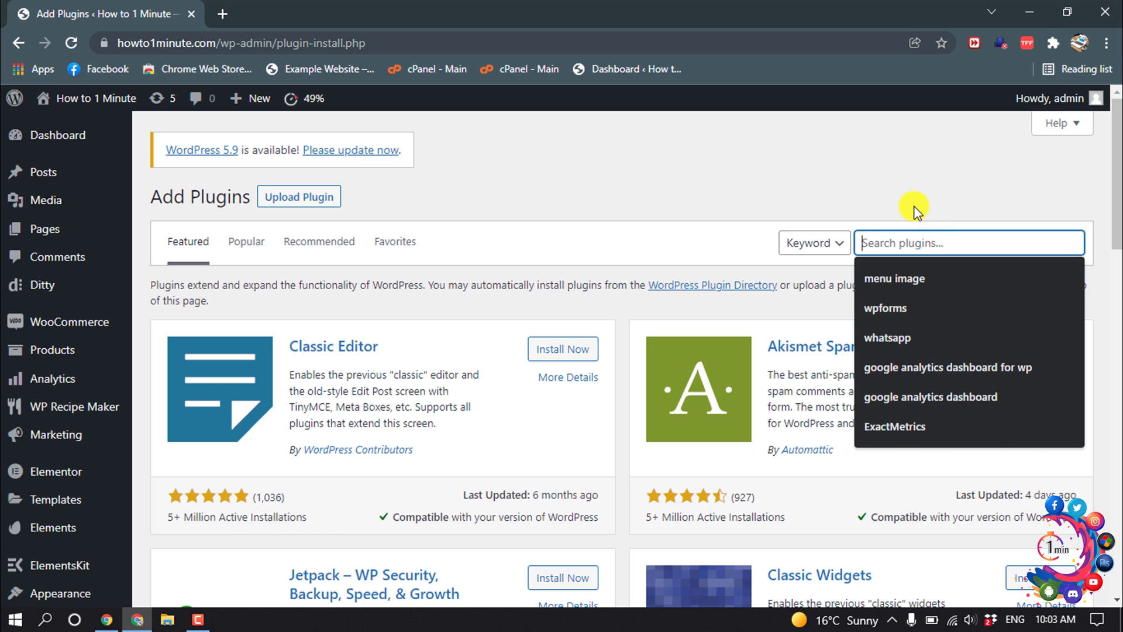
pyautogui.write('esse')
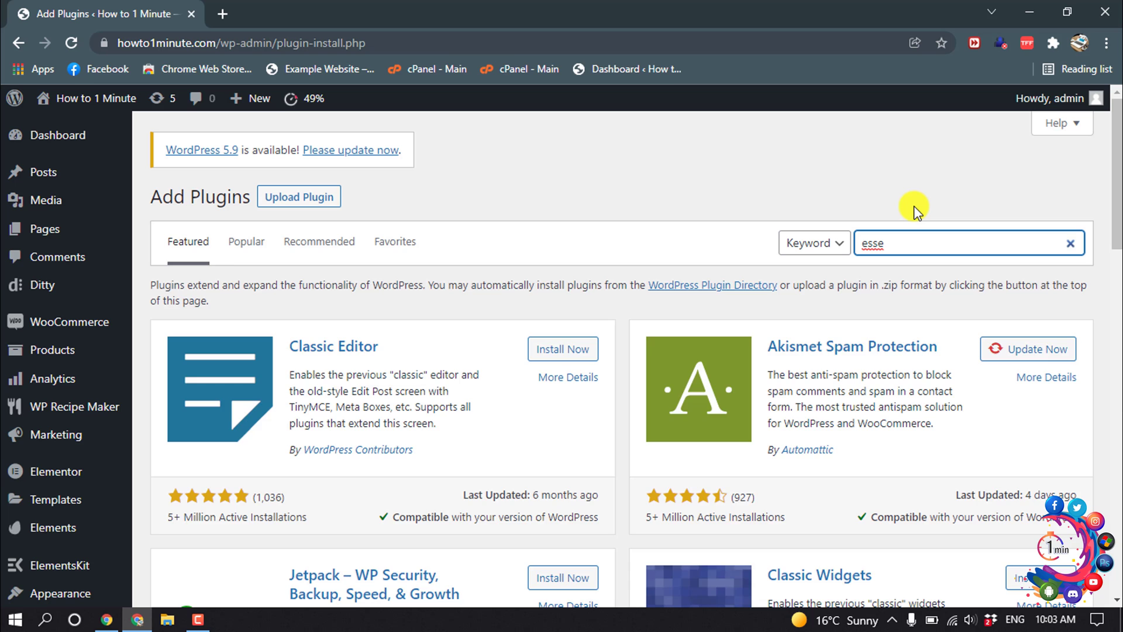
pyautogui.write(' nt')
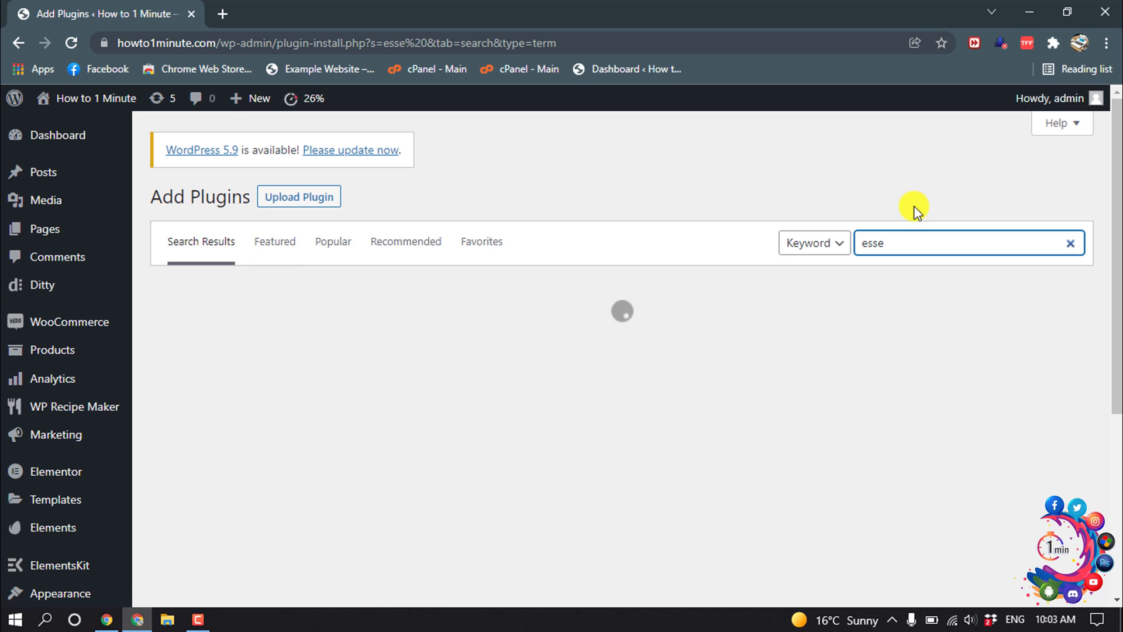
pyautogui.write('ial elementor')
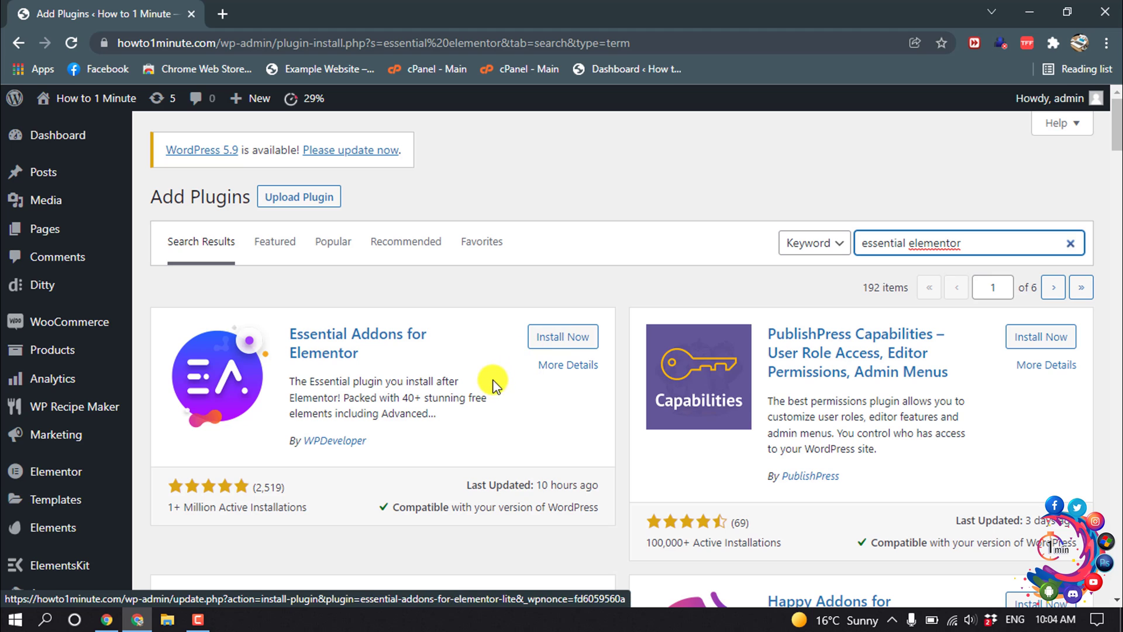
# - Install and activate Essential Addons, finish its setup wizard, and decline usage-data sharing
pyautogui.click(553, 338)
pyautogui.click(569, 349)
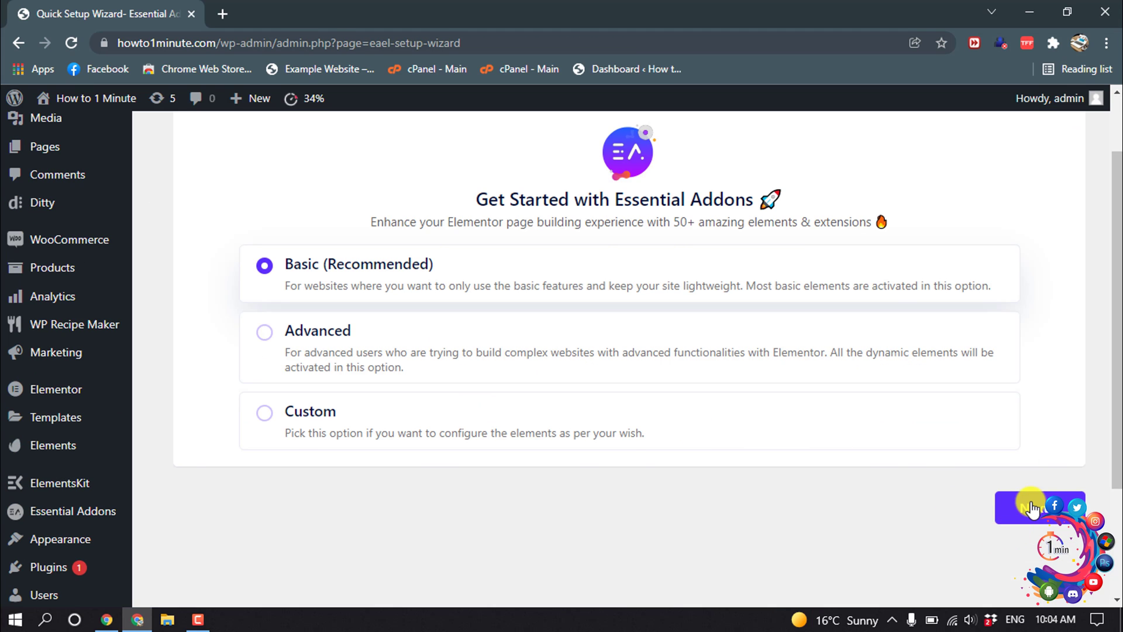
pyautogui.click(1032, 506)
pyautogui.scroll(-3, 1029, 499)
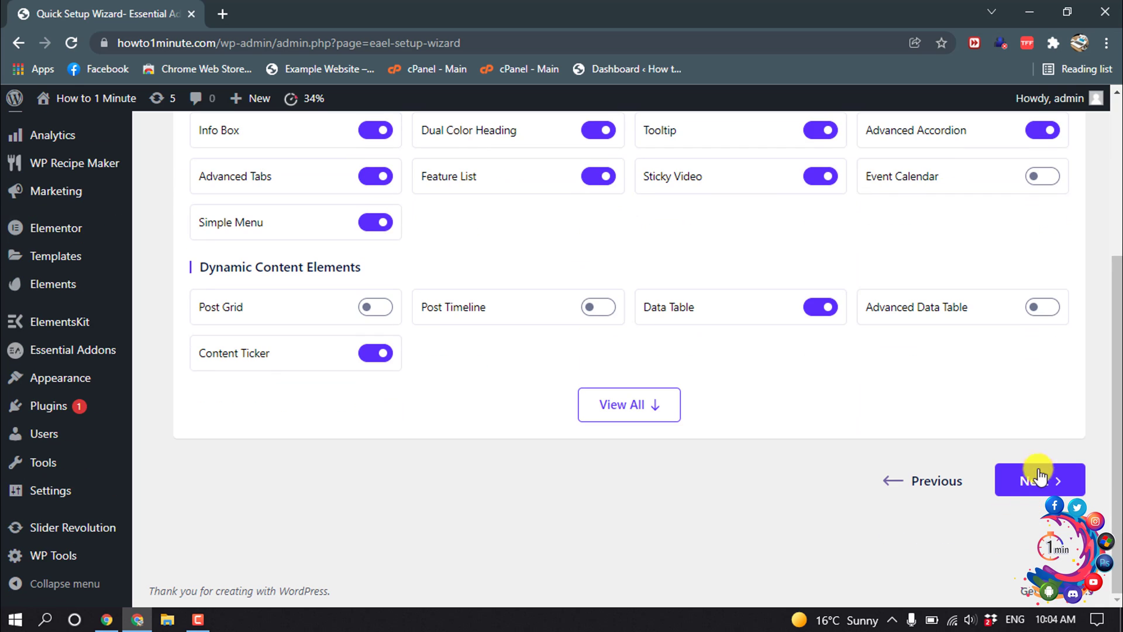
pyautogui.click(1040, 479)
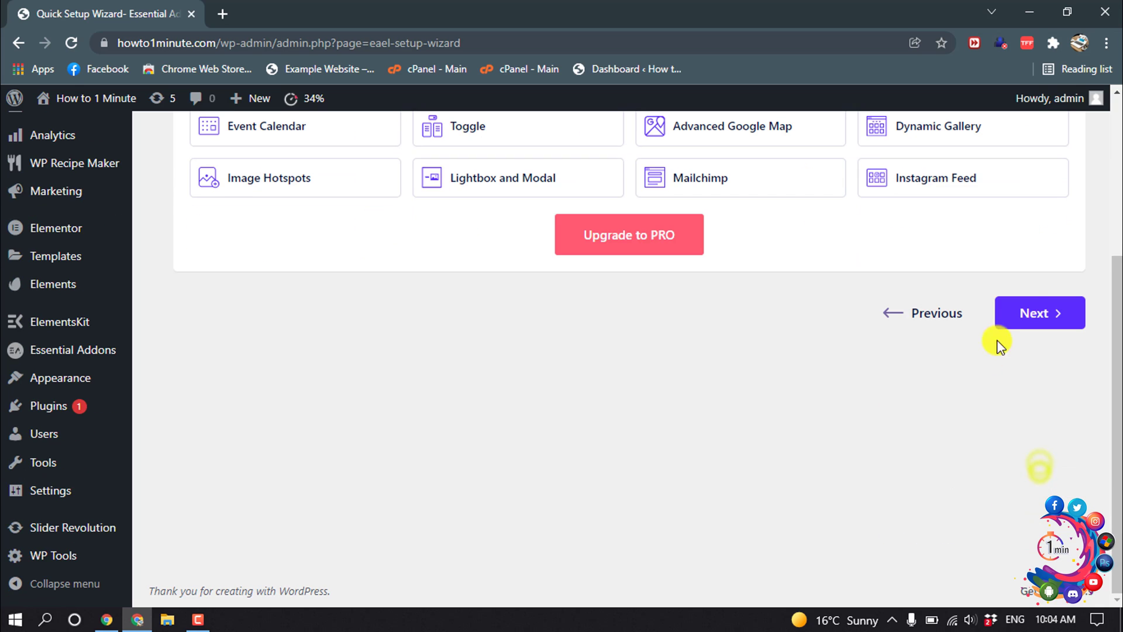
pyautogui.click(1030, 308)
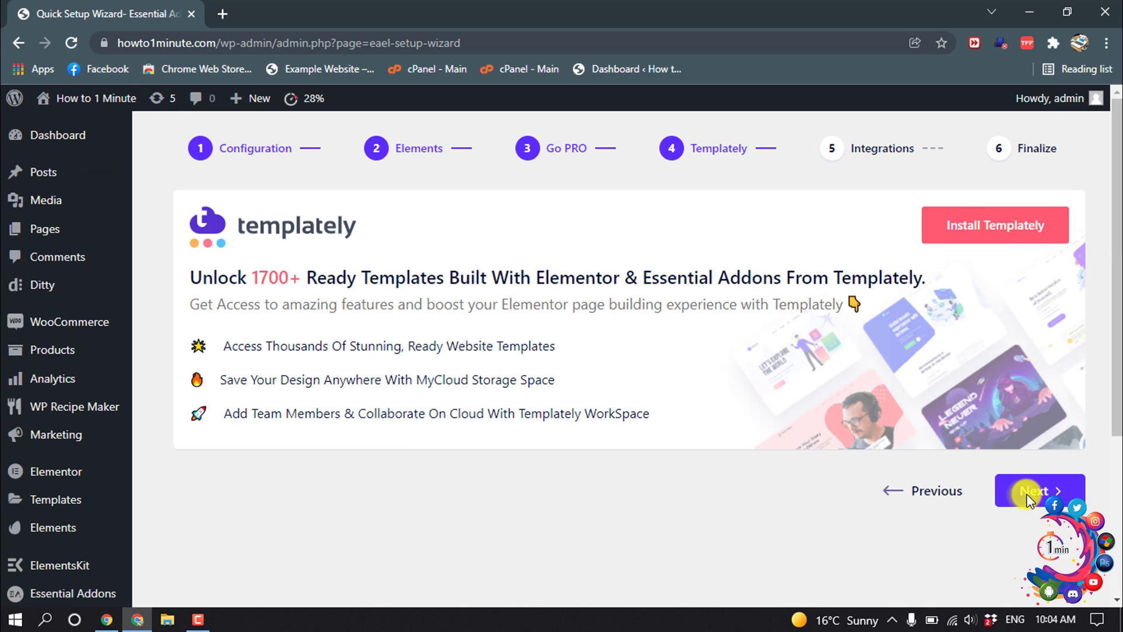
pyautogui.click(1027, 493)
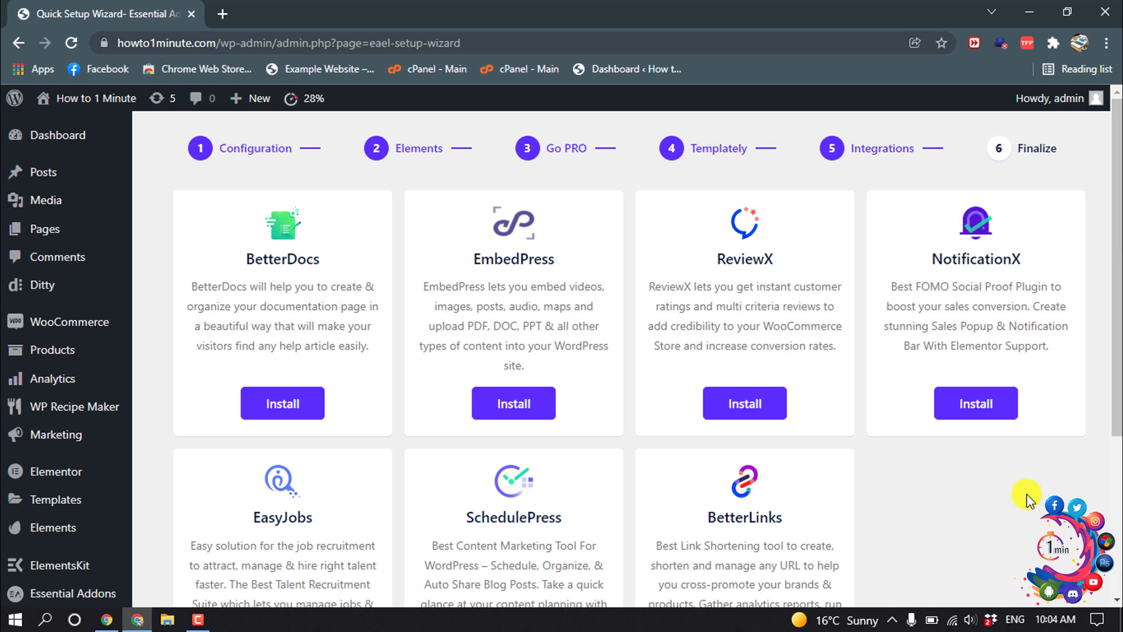
pyautogui.scroll(-5, 1027, 494)
pyautogui.click(1028, 508)
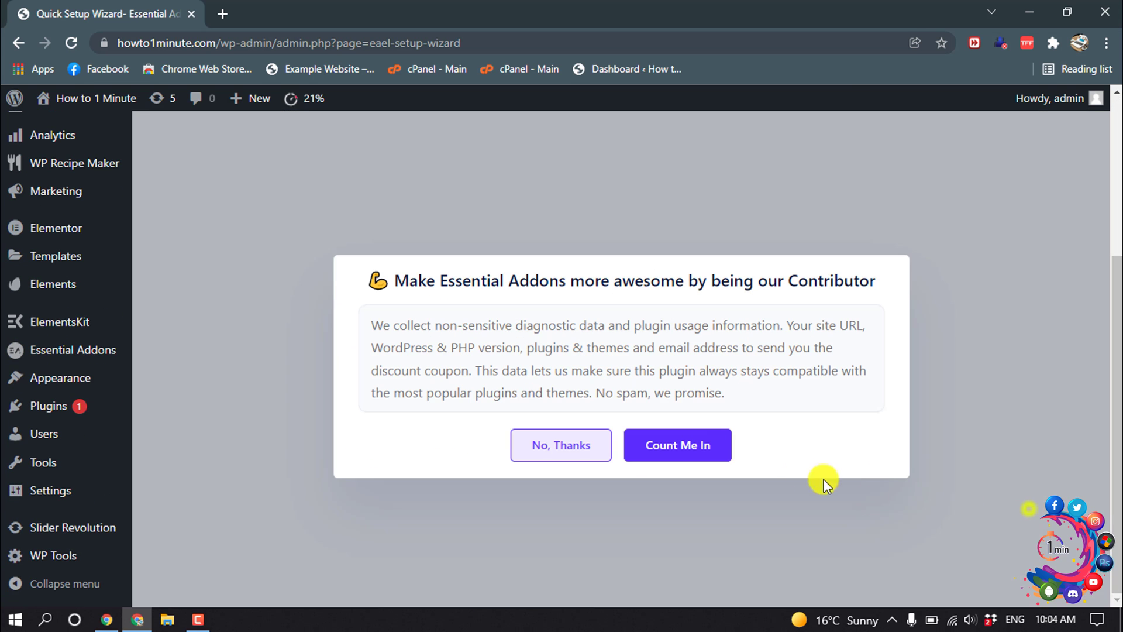
pyautogui.click(542, 434)
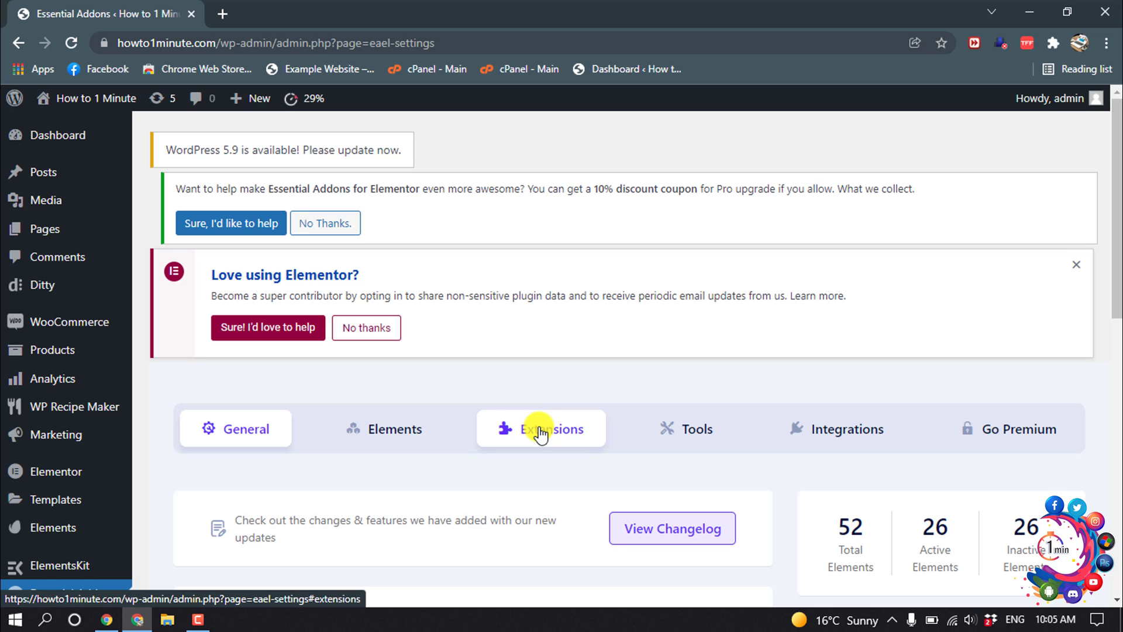
# - Load howto1minute.com in a new tab and open the page with Edit with Elementor
pyautogui.click(221, 12)
pyautogui.write('howto1minute.com')
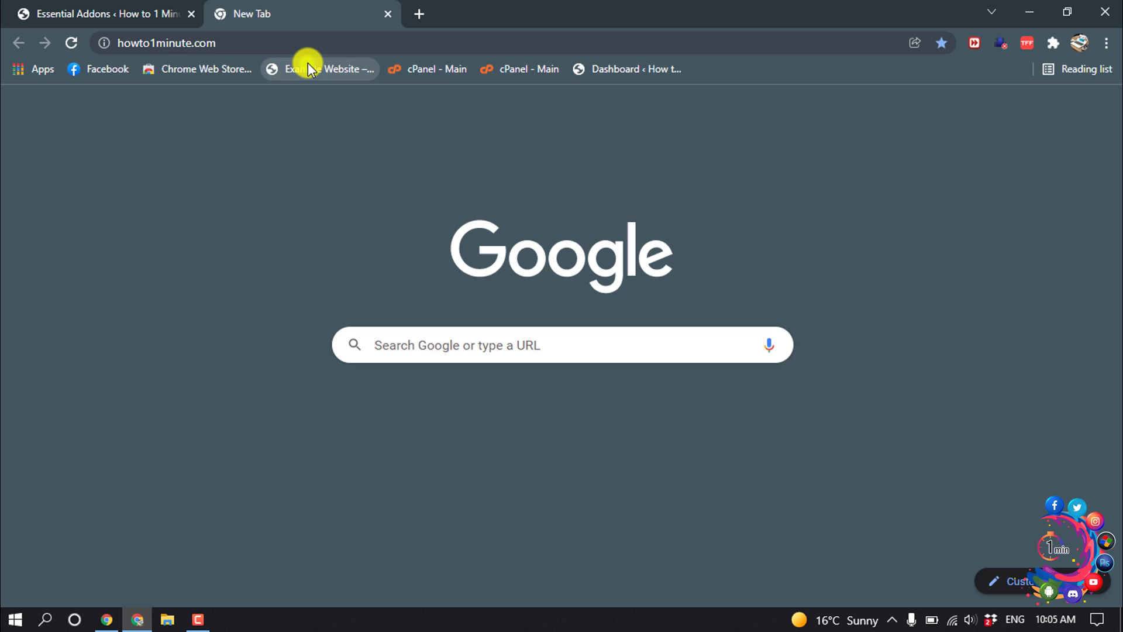
pyautogui.press('Return')
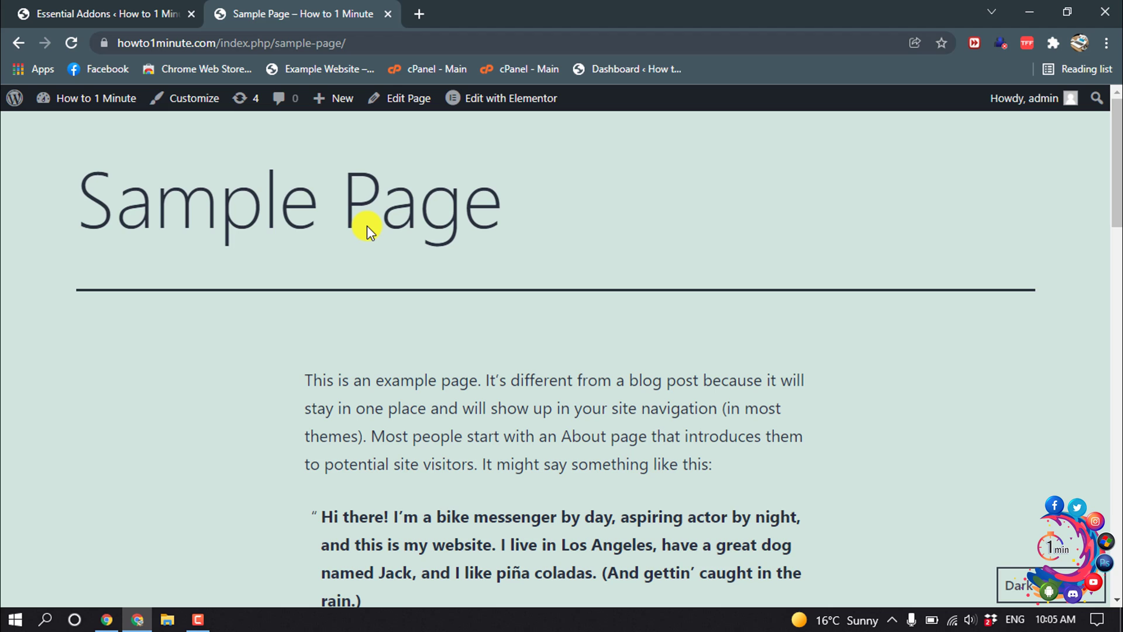
pyautogui.moveTo(489, 100)
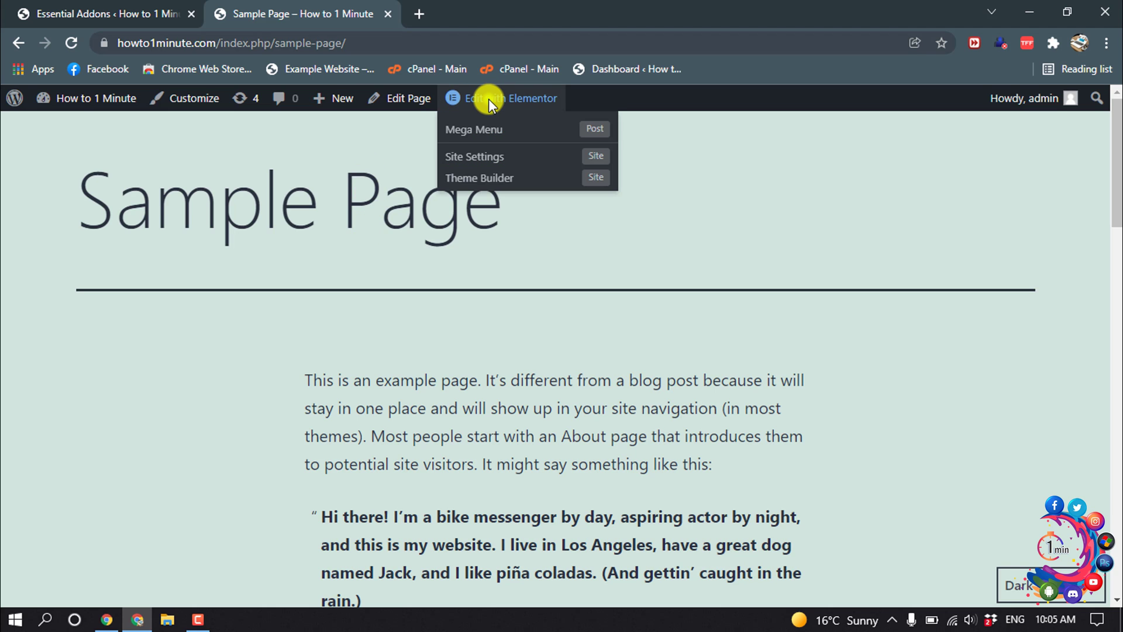
pyautogui.click(489, 99)
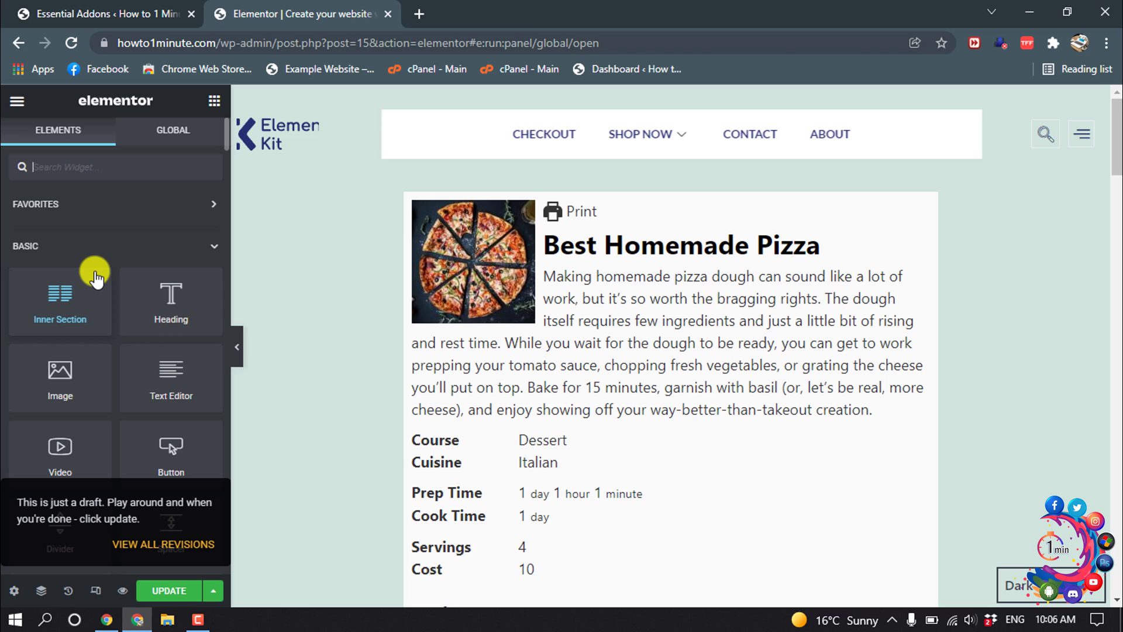
# - Set the page's Page Layout to Elementor Full Width in Page Settings
pyautogui.click(11, 591)
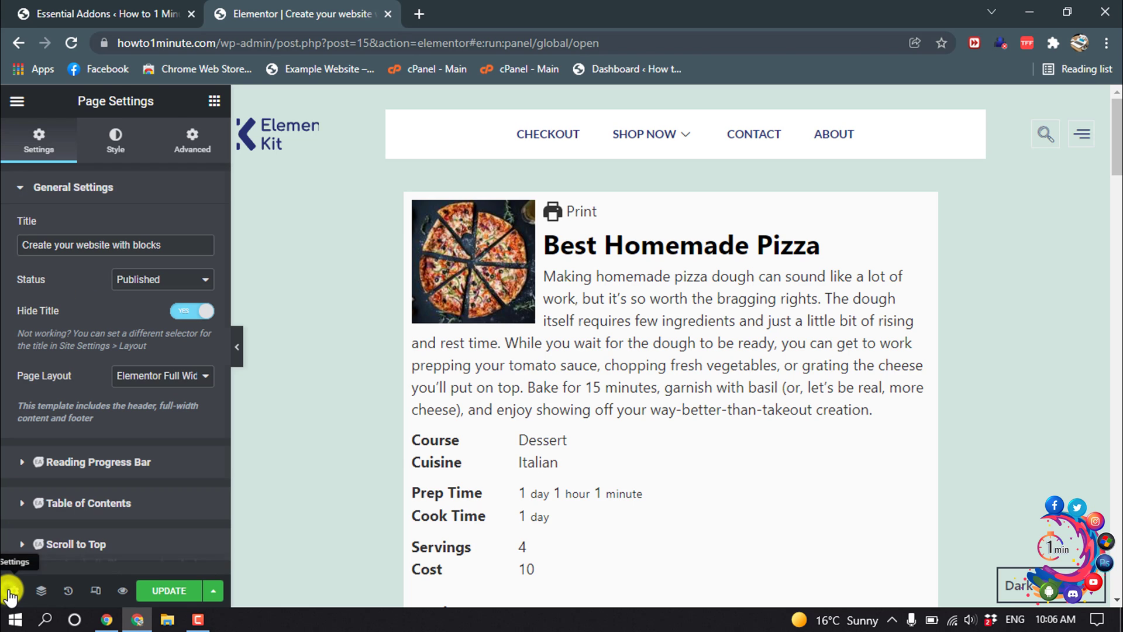
pyautogui.click(145, 378)
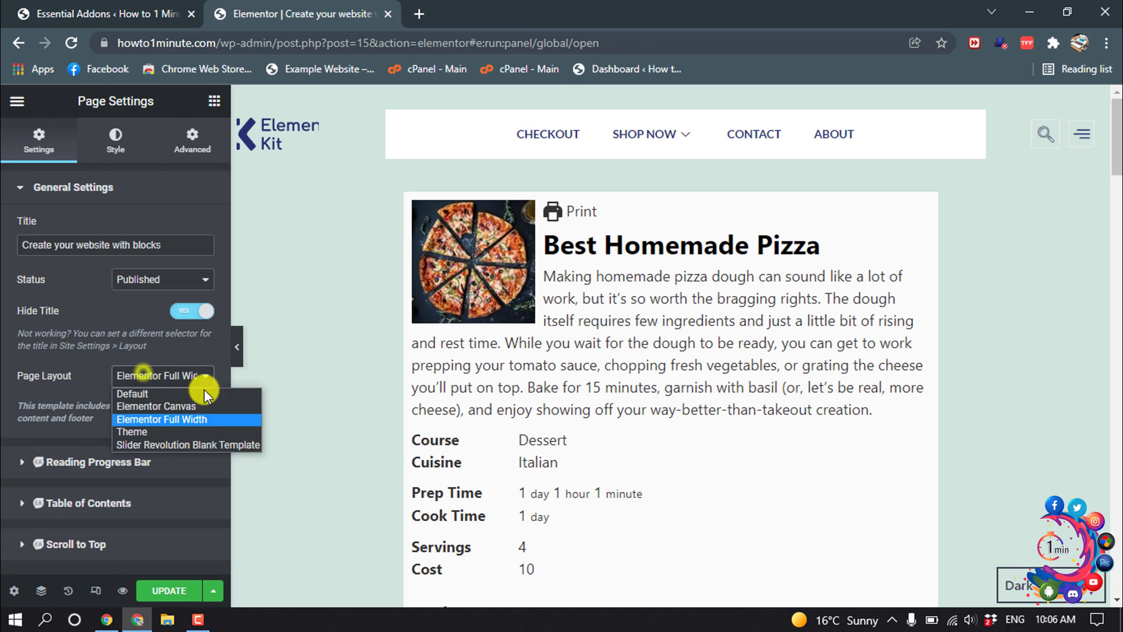
pyautogui.click(167, 419)
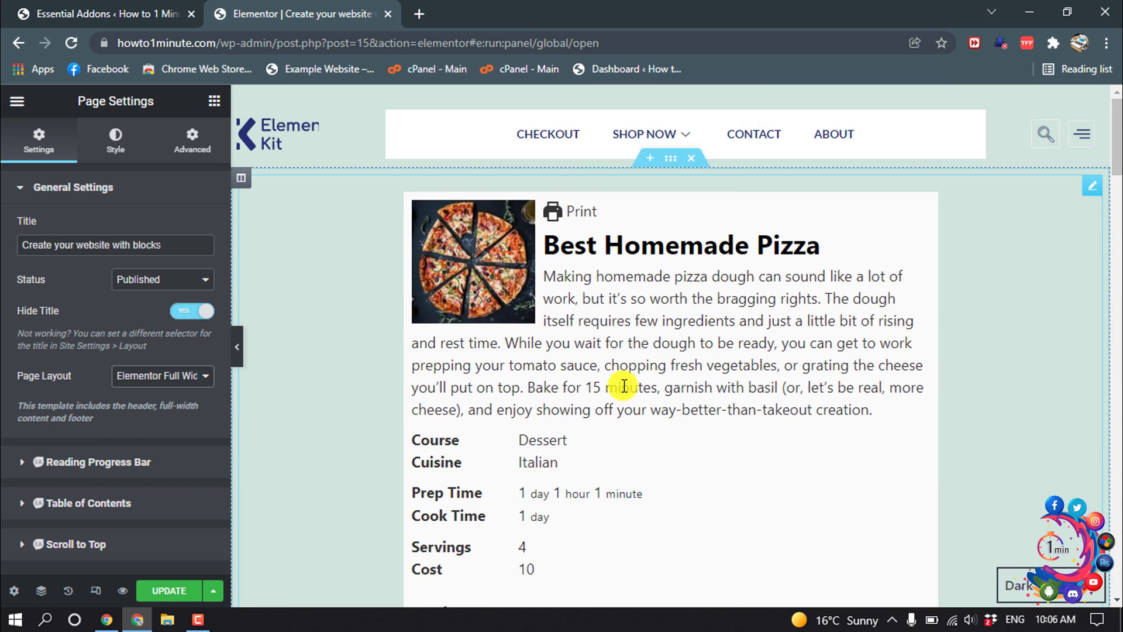
# - Insert a new section above the recipe and drop the Data Table widget into it
pyautogui.click(648, 165)
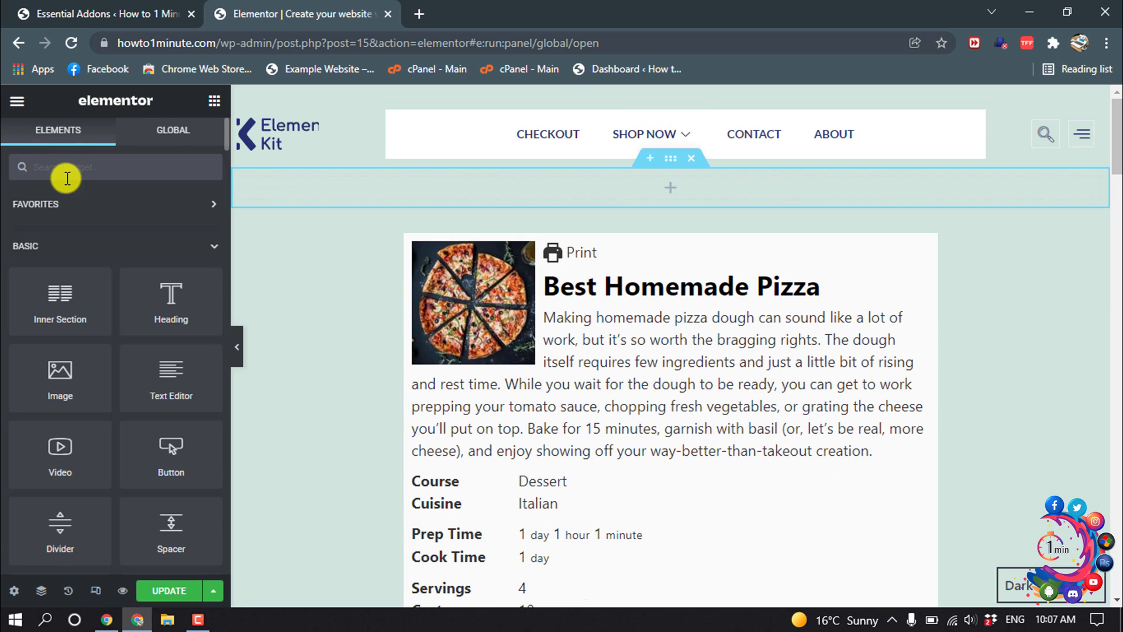
pyautogui.click(73, 160)
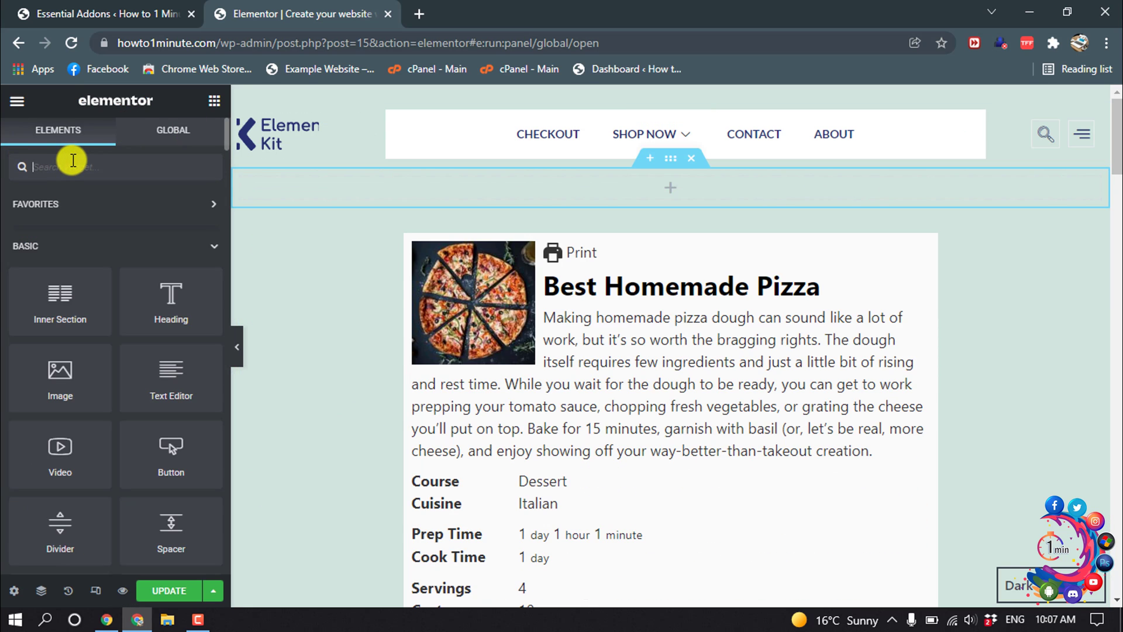
pyautogui.write('table')
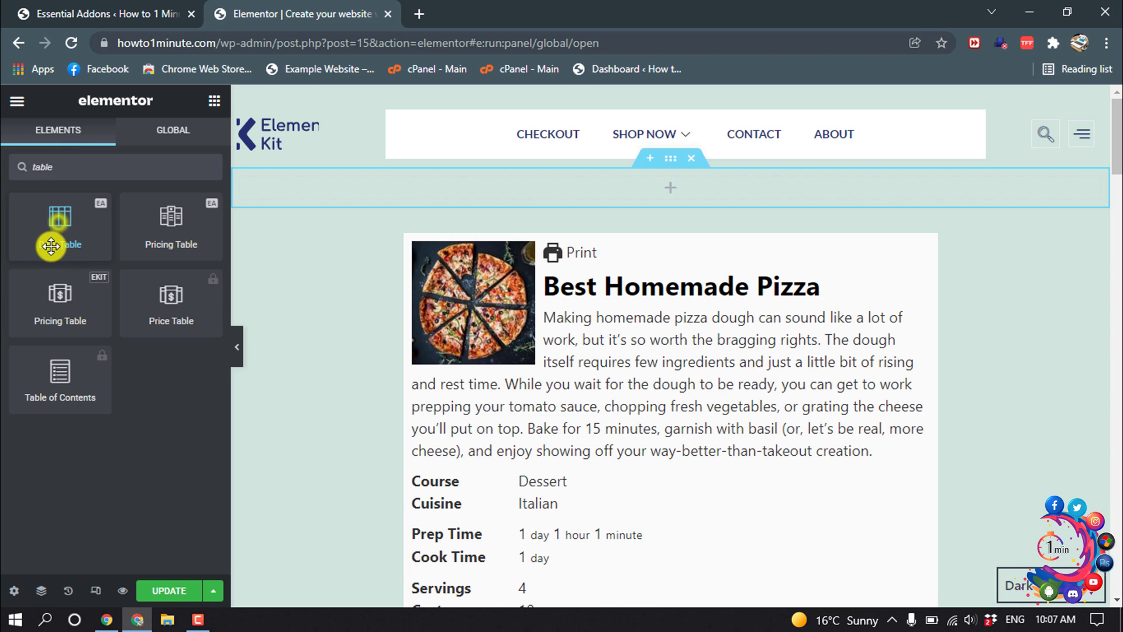
pyautogui.moveTo(51, 246); pyautogui.dragTo(629, 179)
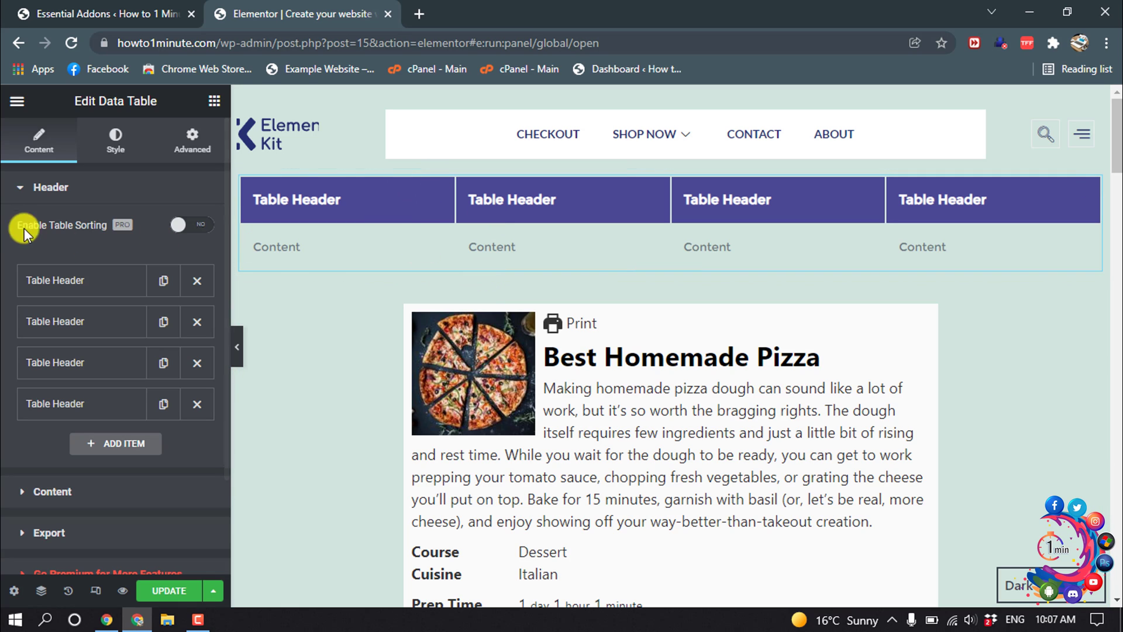
# - Delete the fourth Table Header item from the Data Table's header list
pyautogui.click(20, 189)
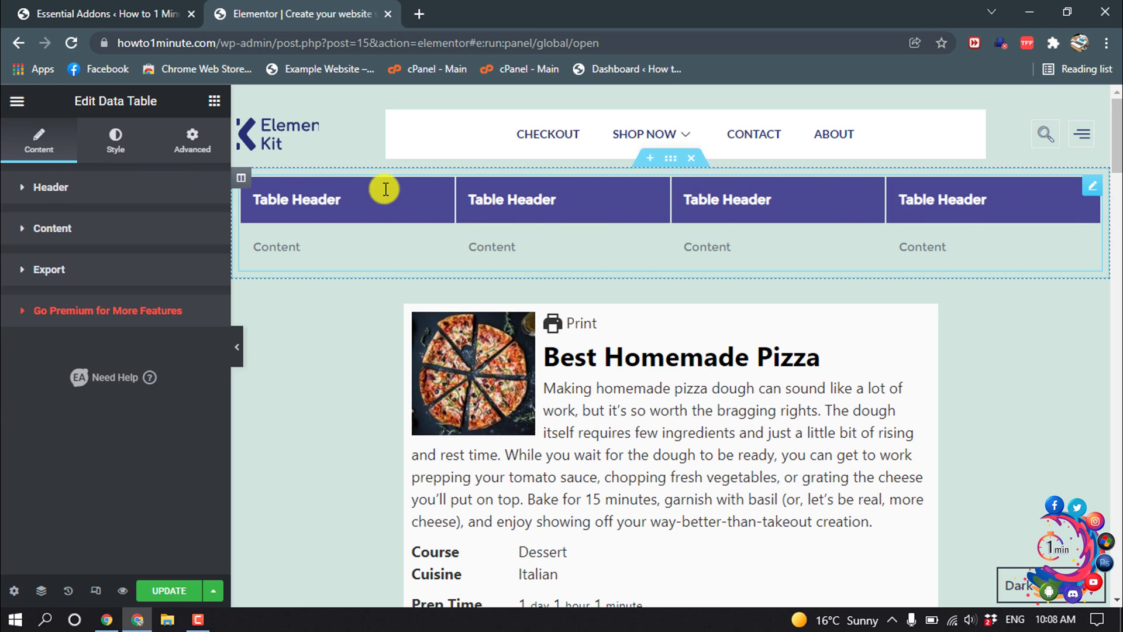
pyautogui.click(24, 229)
pyautogui.click(23, 229)
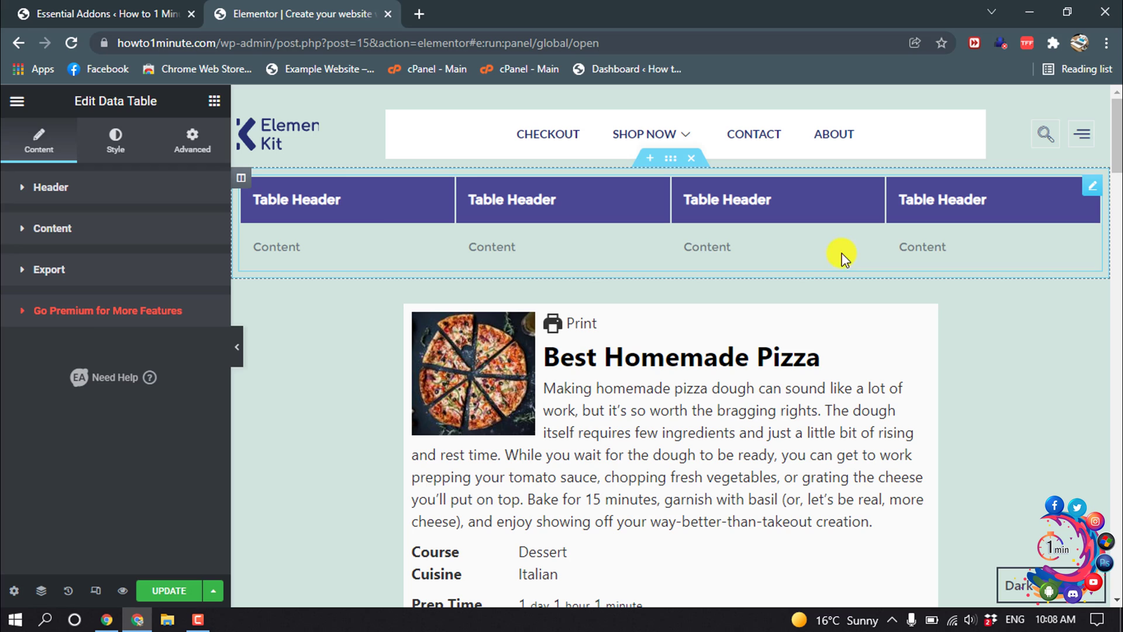
pyautogui.click(21, 192)
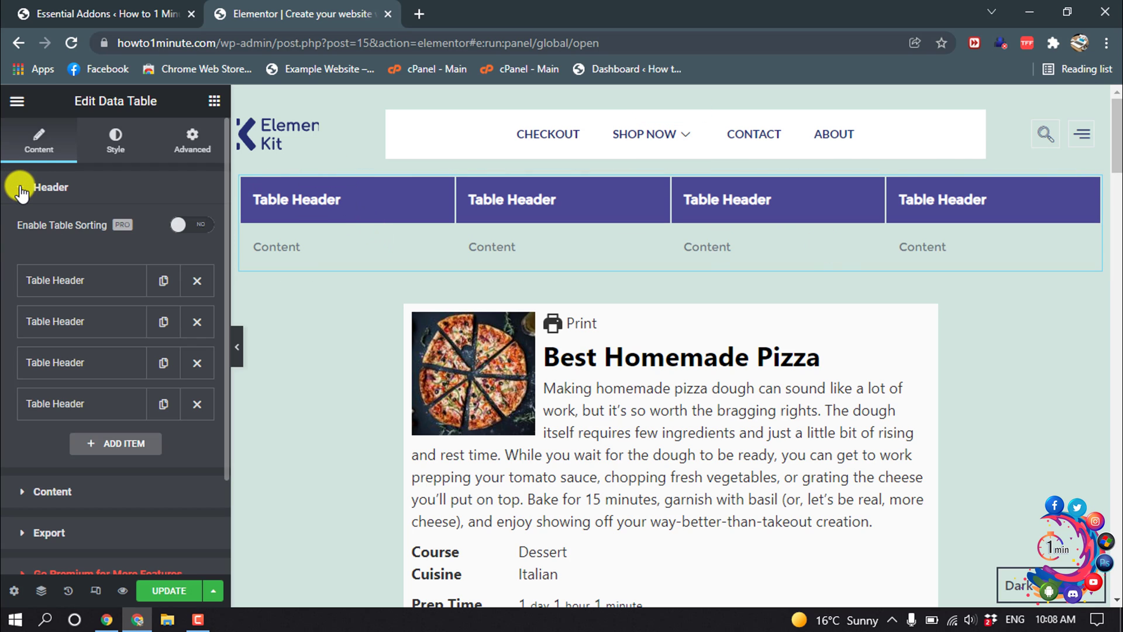
pyautogui.scroll(-2, 56, 292)
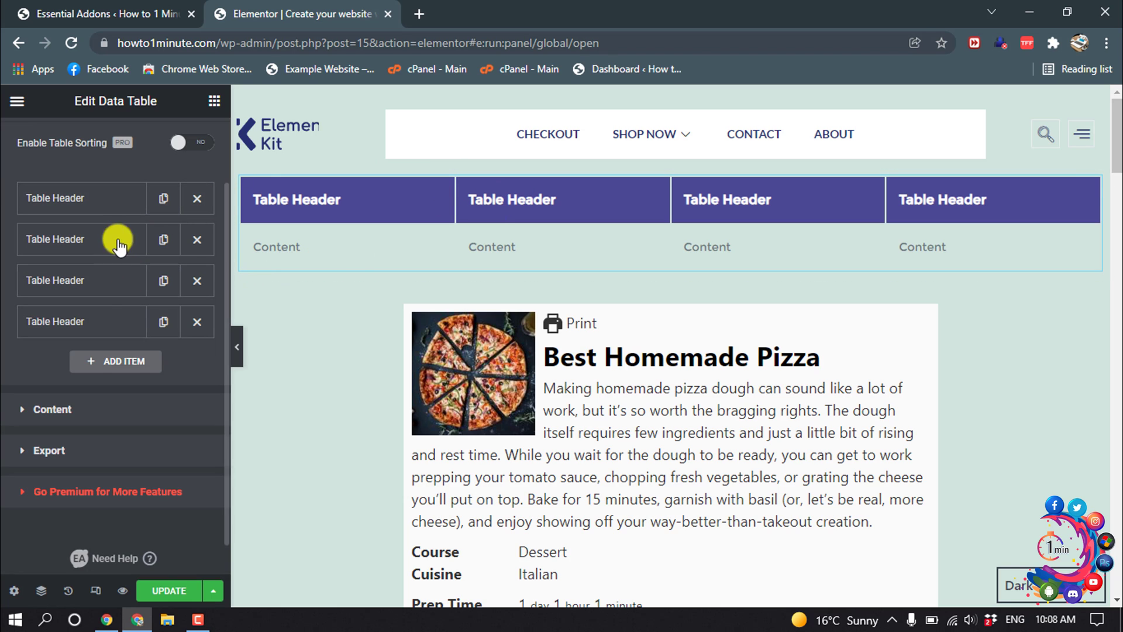
pyautogui.click(198, 322)
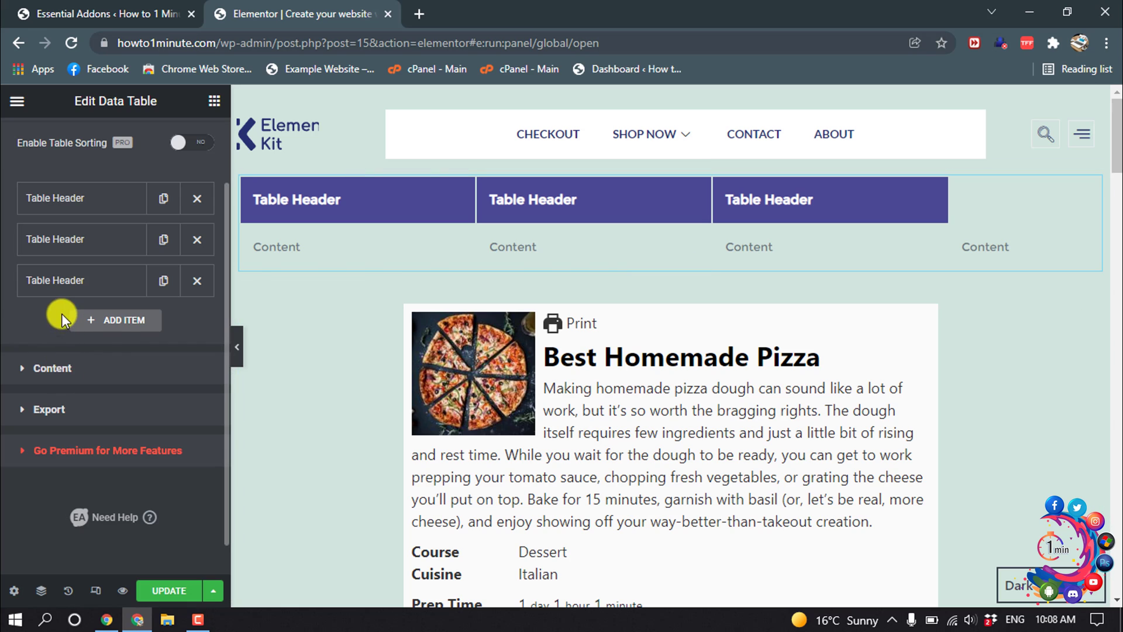
pyautogui.click(115, 328)
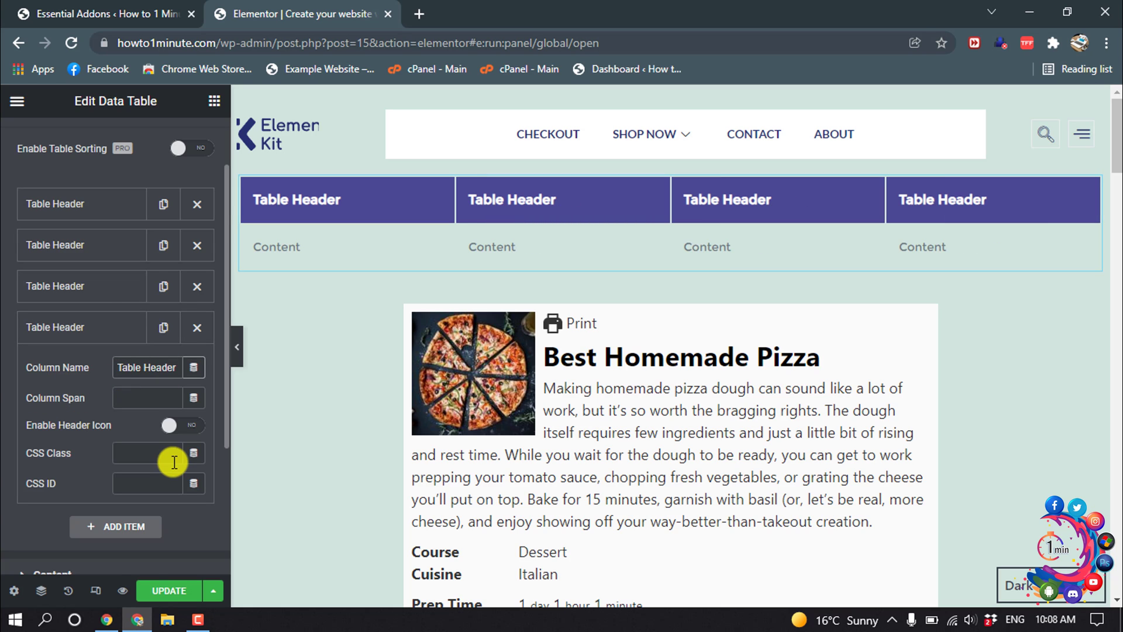
pyautogui.scroll(-3, 170, 460)
pyautogui.scroll(3, 170, 460)
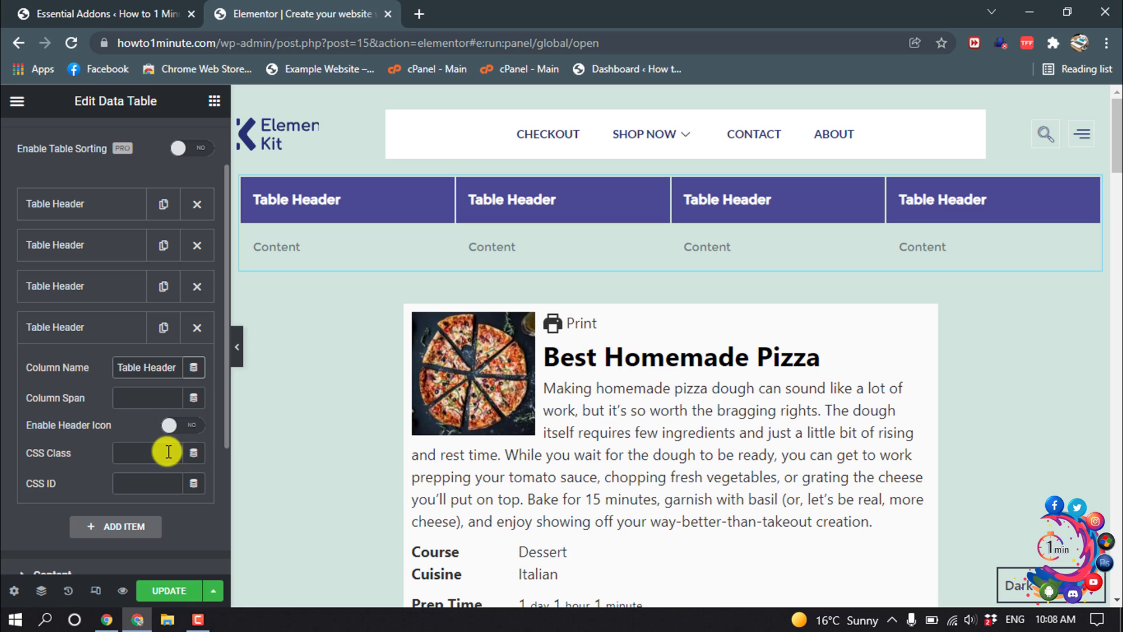
pyautogui.click(197, 329)
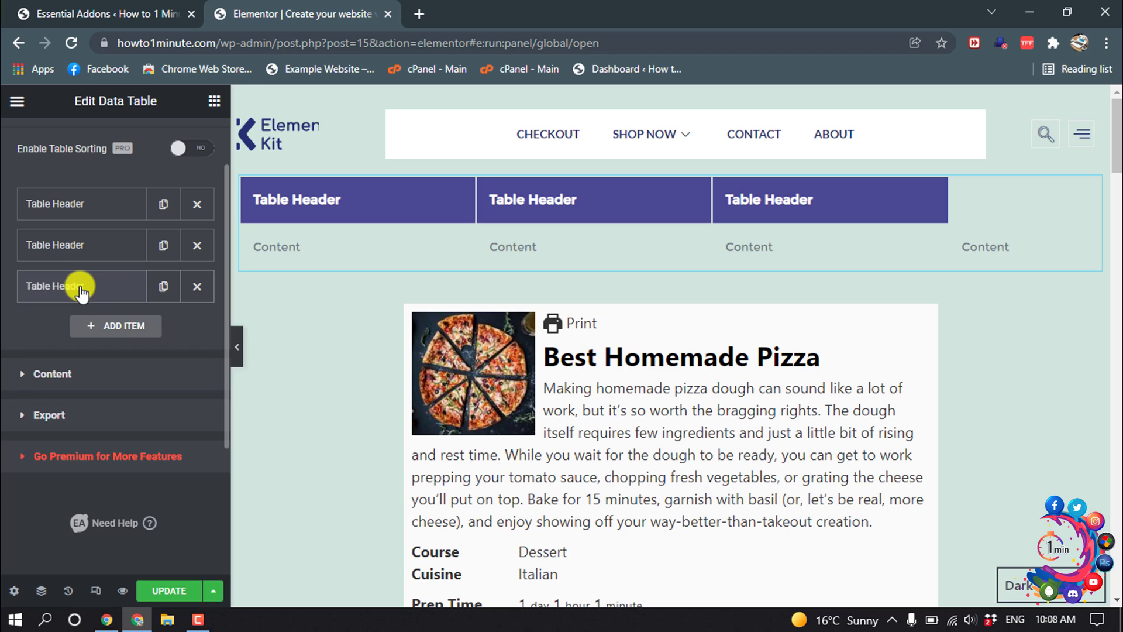
# - Review the third and second header items' column name settings, then collapse them
pyautogui.click(56, 286)
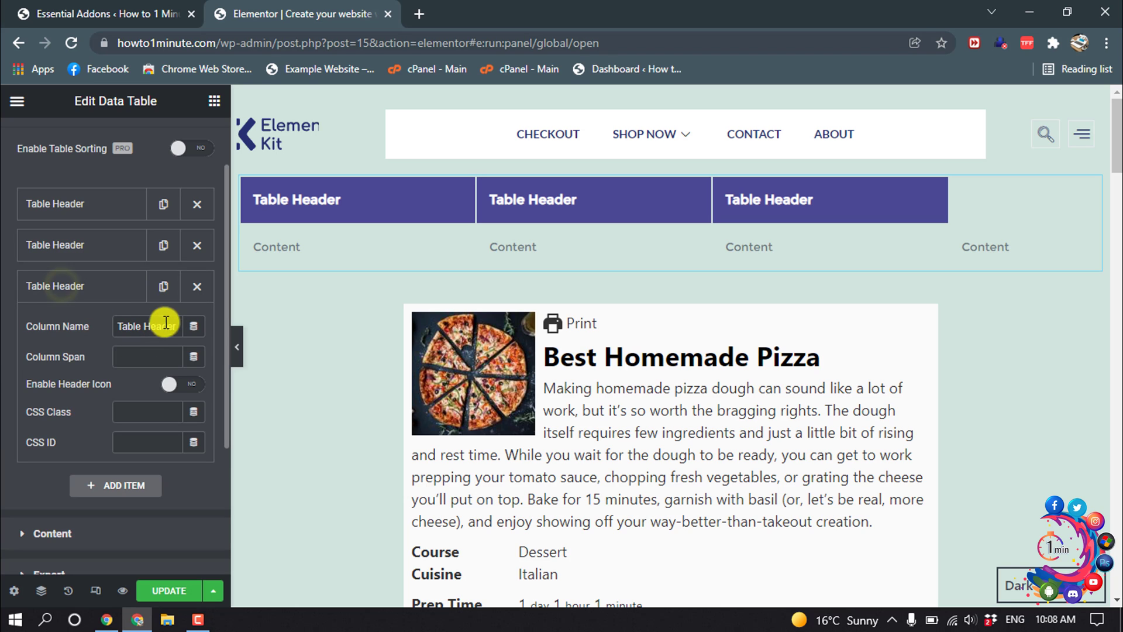
pyautogui.moveTo(160, 323); pyautogui.dragTo(101, 326)
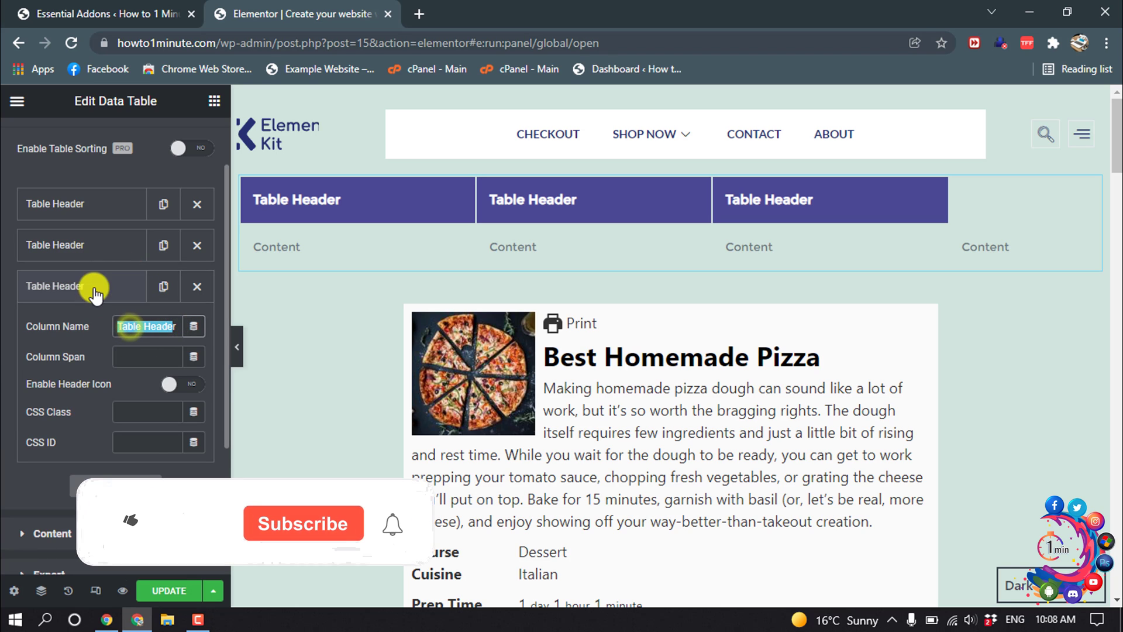
pyautogui.click(85, 253)
pyautogui.click(93, 237)
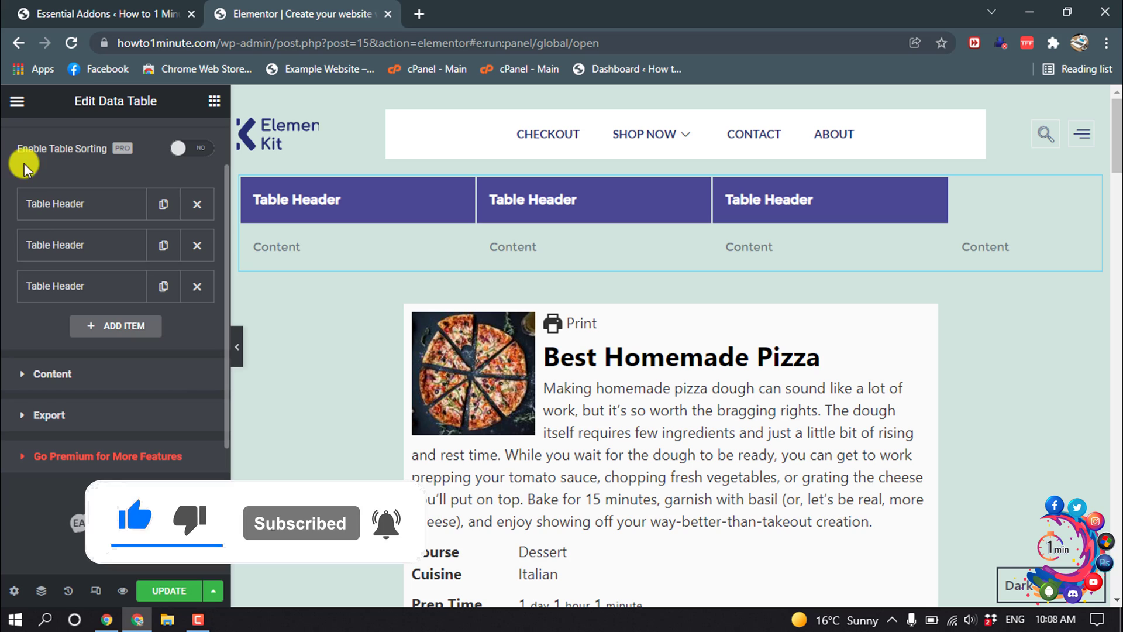
pyautogui.scroll(1, 58, 169)
# - Delete the last col::Content item so the first row has three cells
pyautogui.click(33, 175)
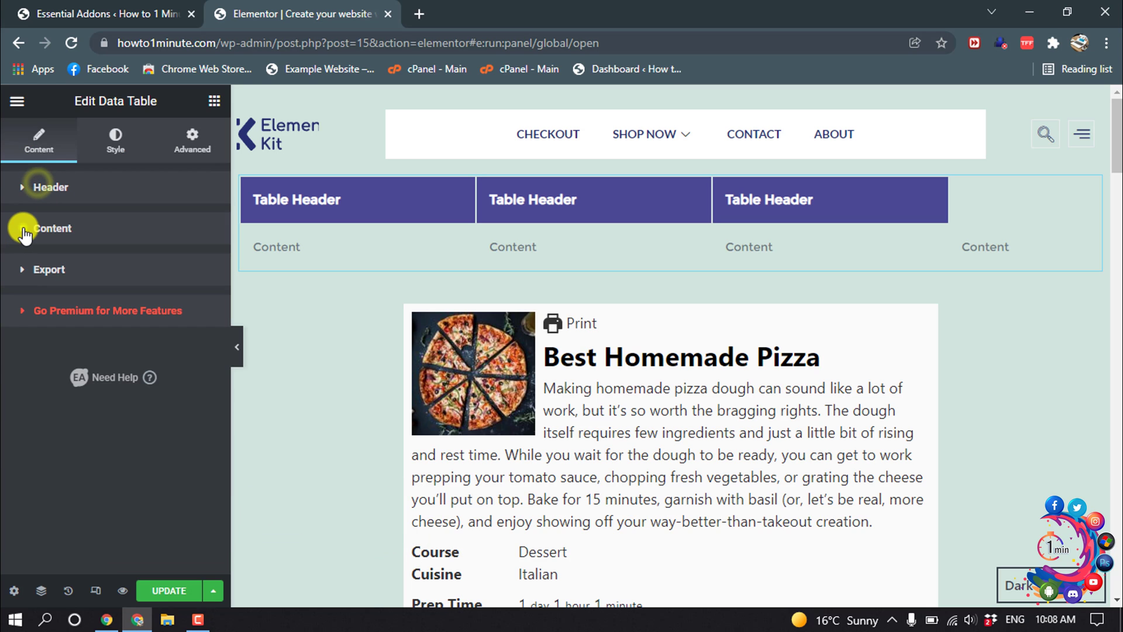
pyautogui.click(23, 229)
pyautogui.scroll(-1, 78, 269)
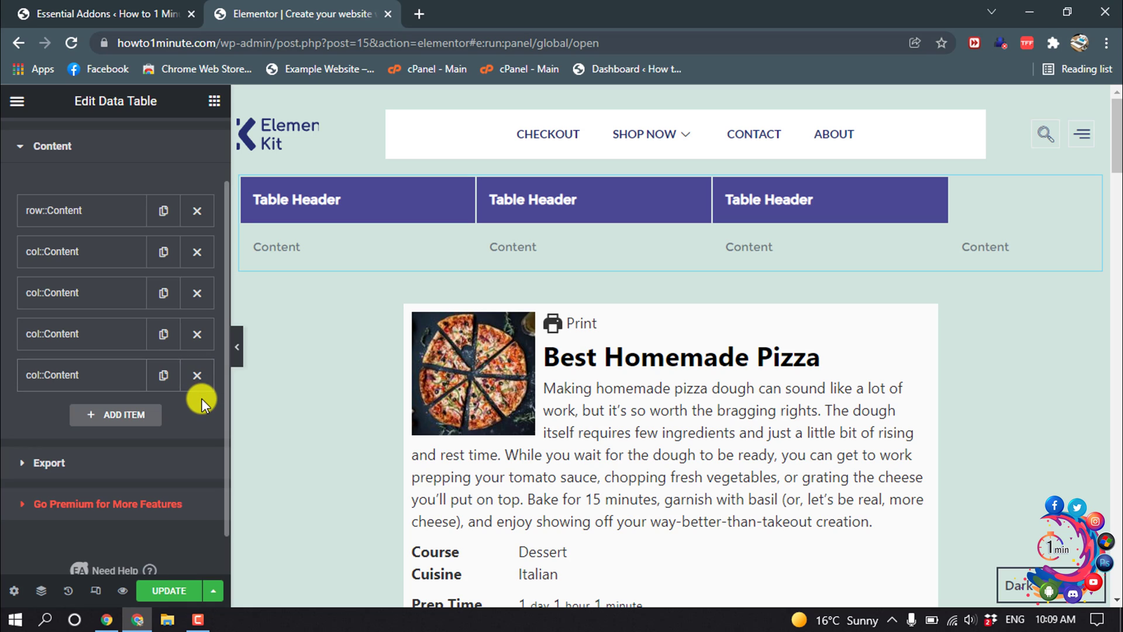
pyautogui.click(197, 376)
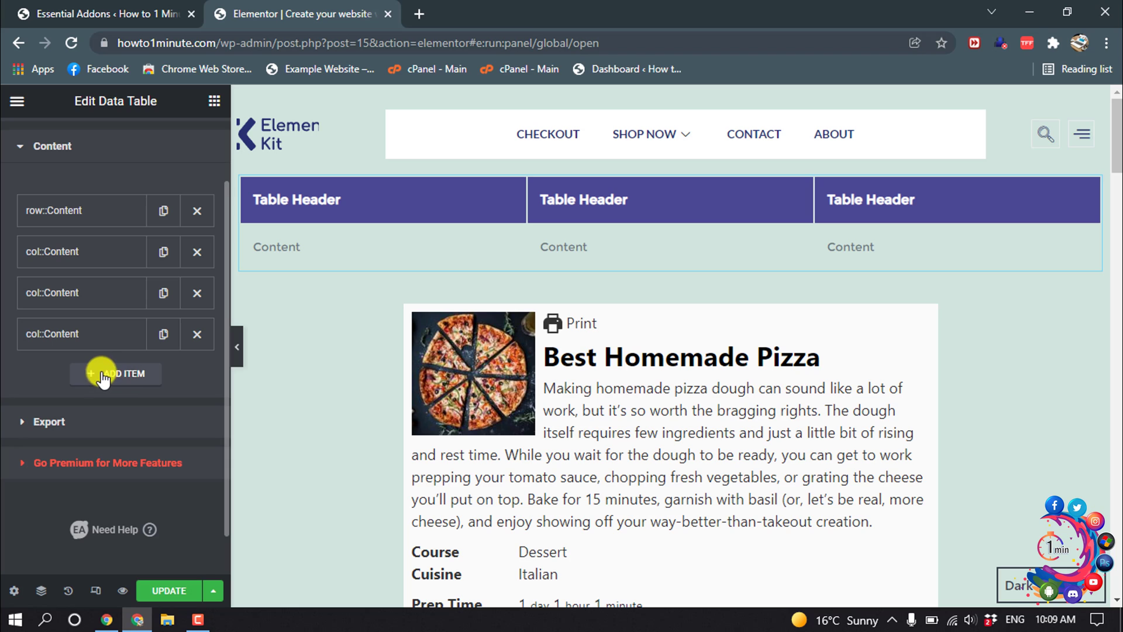
# - Add new Content items with Row Type kept as Row, creating empty rows after the first
pyautogui.click(119, 374)
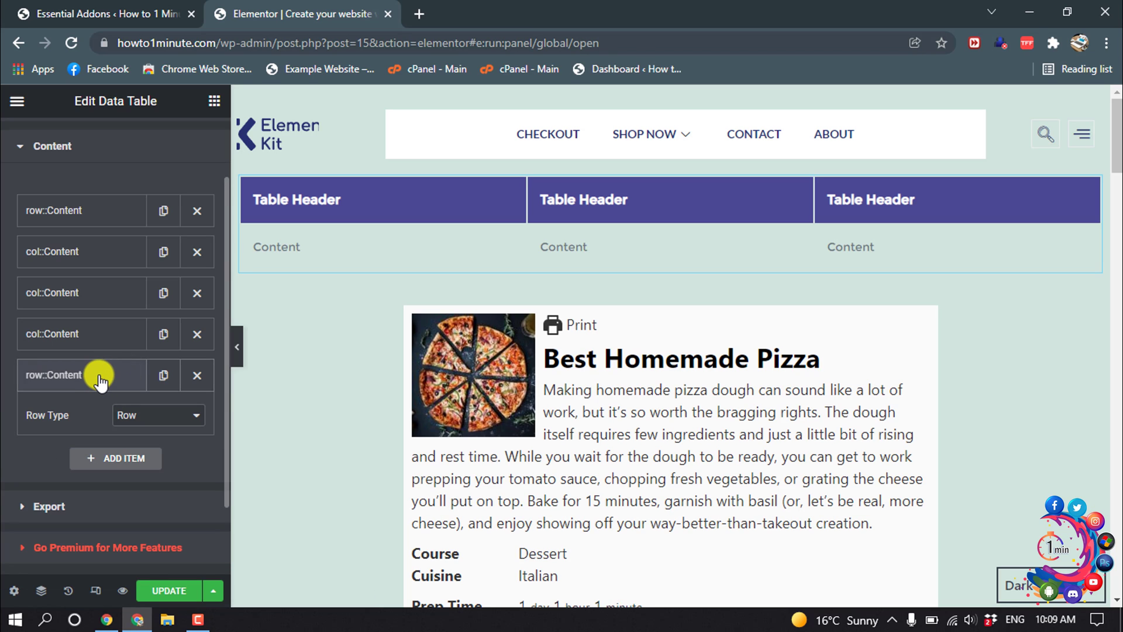
pyautogui.click(100, 377)
pyautogui.click(101, 379)
pyautogui.click(143, 414)
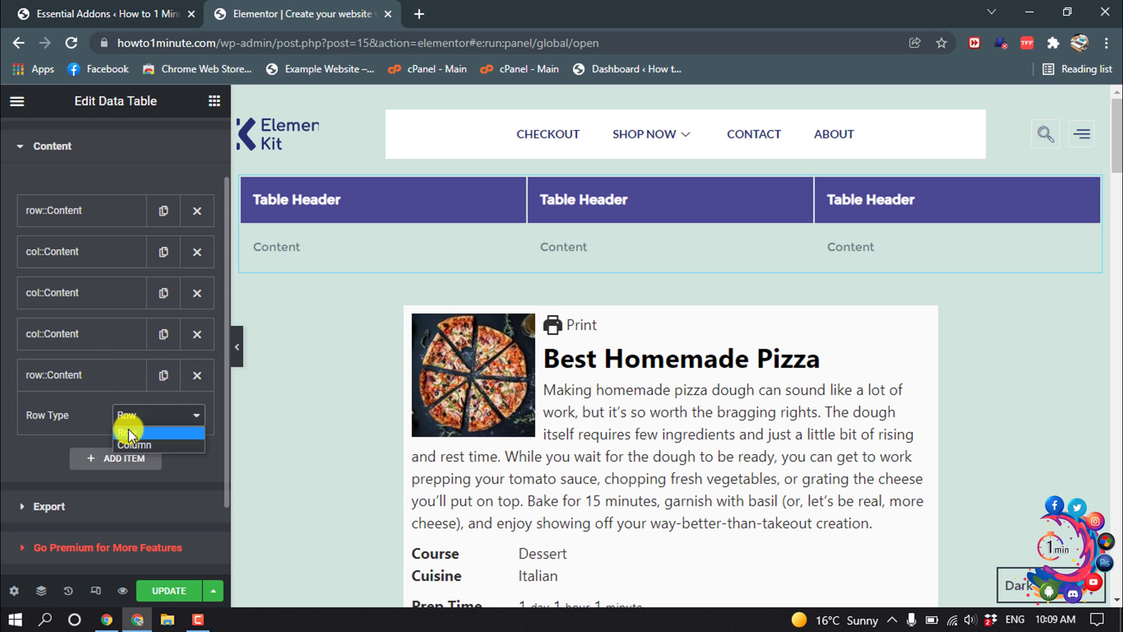
pyautogui.click(171, 431)
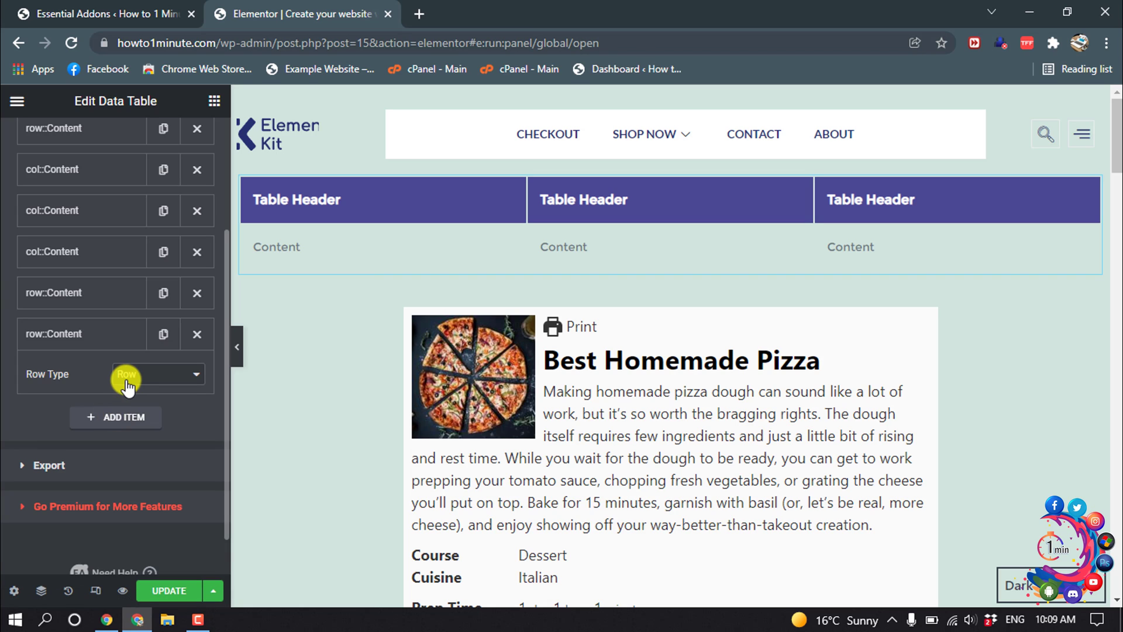
pyautogui.click(138, 416)
pyautogui.click(144, 443)
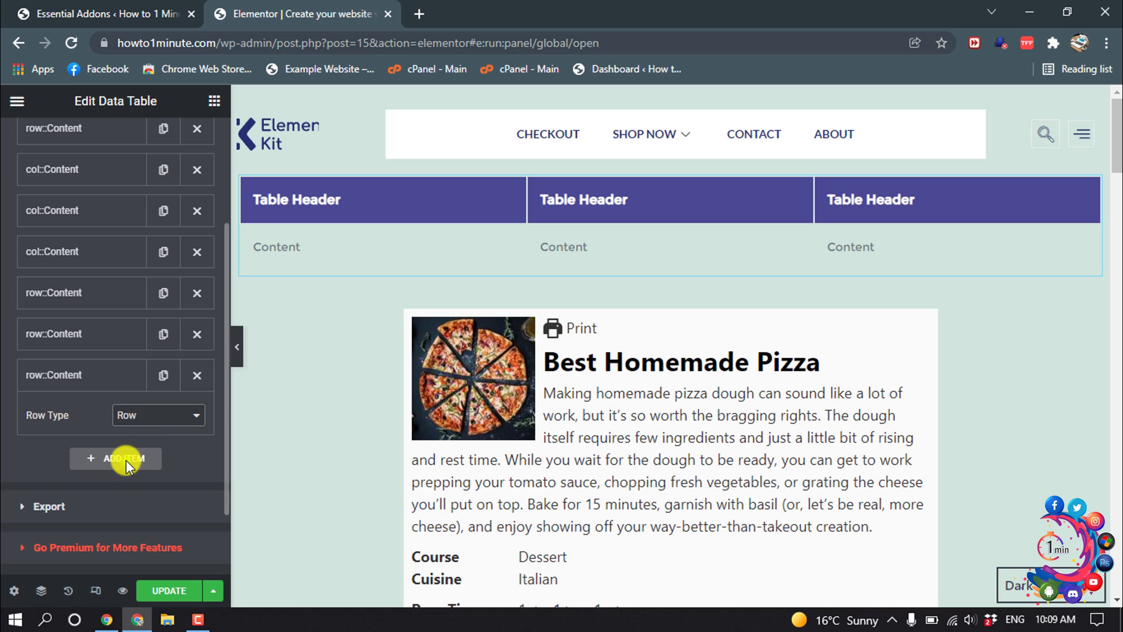
# - Add a new Content item for the second row and inspect its cell text and link fields
pyautogui.click(125, 460)
pyautogui.scroll(-2, 136, 497)
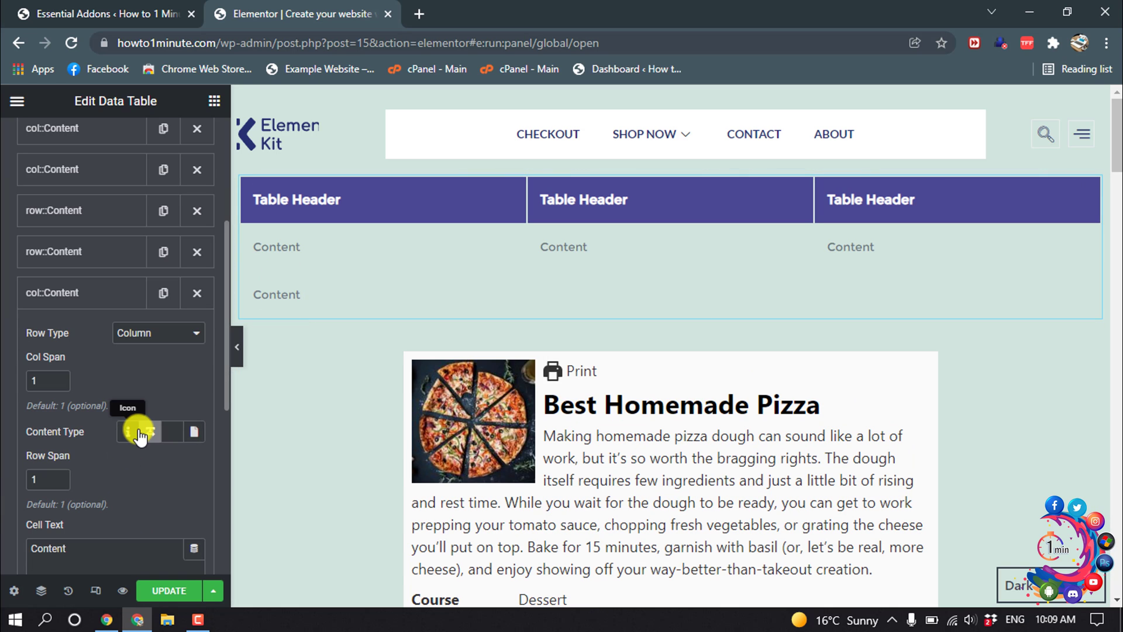
pyautogui.scroll(-8, 69, 474)
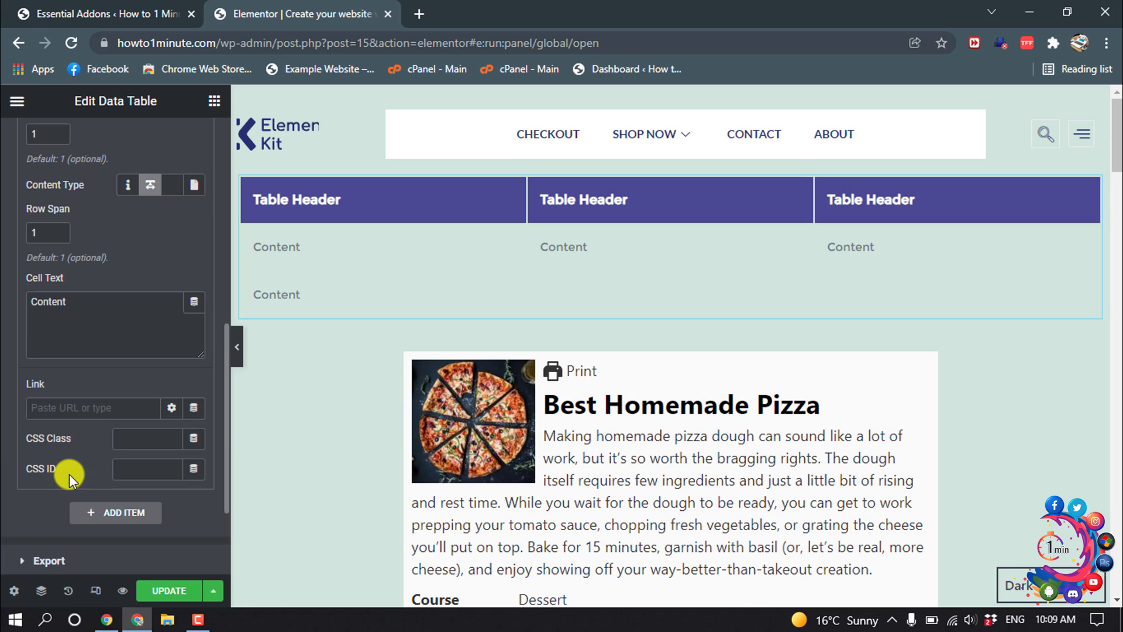
pyautogui.click(73, 223)
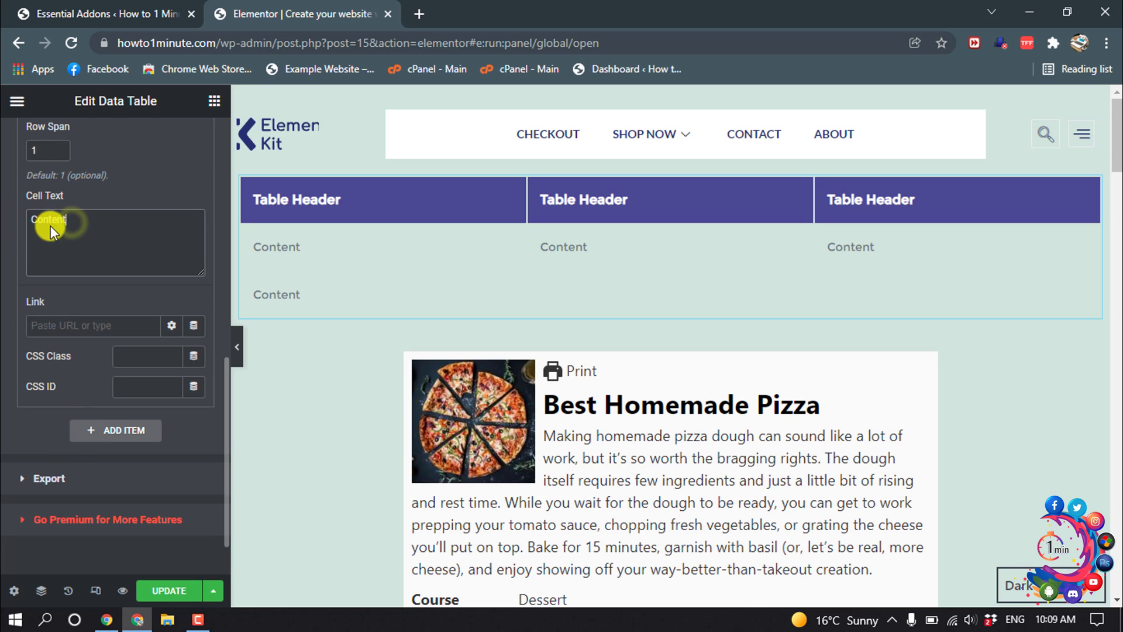
pyautogui.click(105, 221)
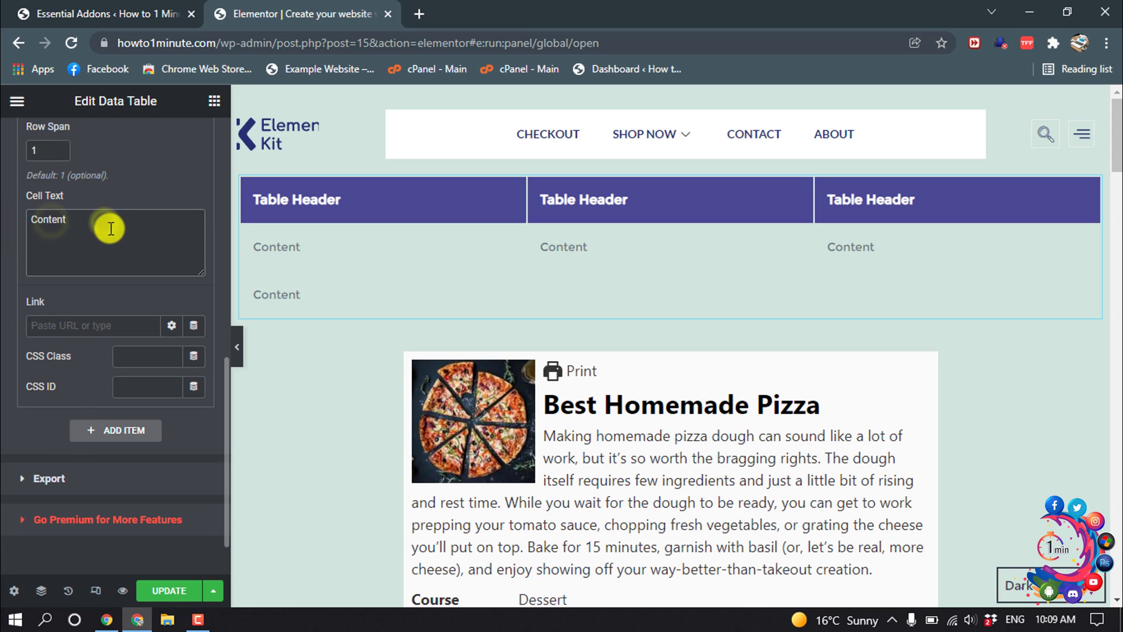
pyautogui.click(125, 329)
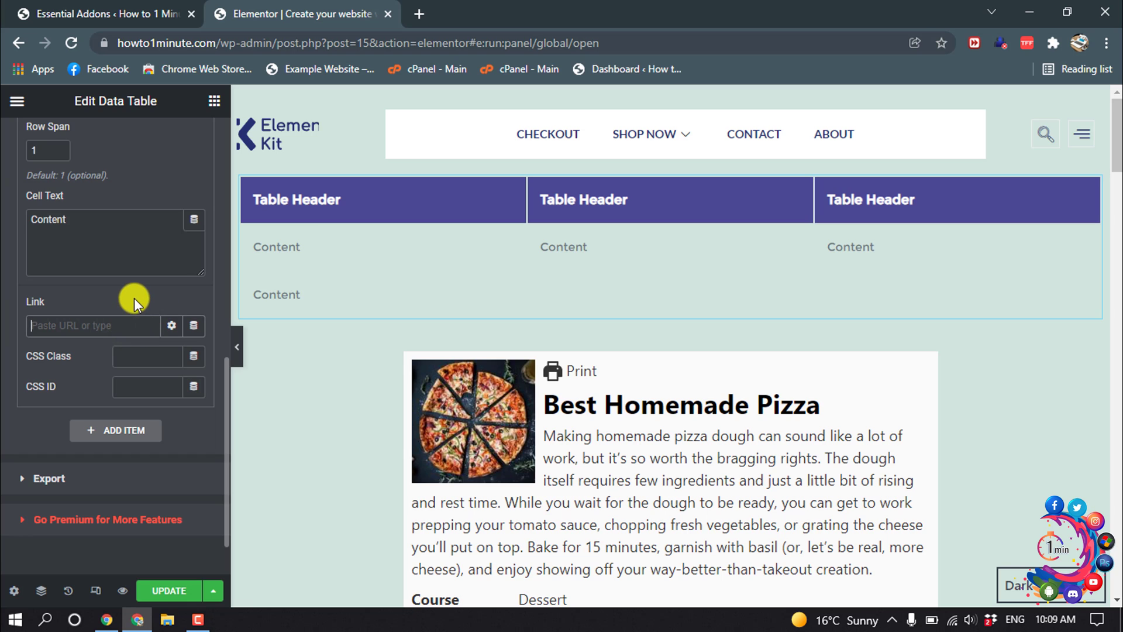
pyautogui.scroll(5, 134, 297)
pyautogui.scroll(-1, 139, 302)
pyautogui.scroll(-5, 140, 304)
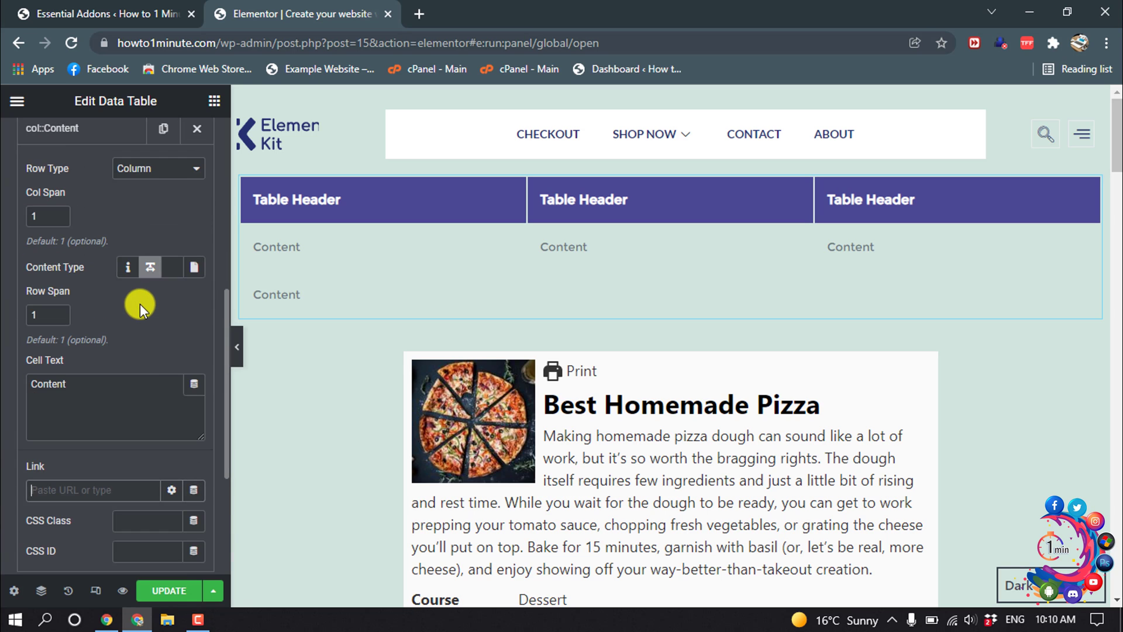
# - Add two more items with Row Type set to Column as second-row cells
pyautogui.click(116, 369)
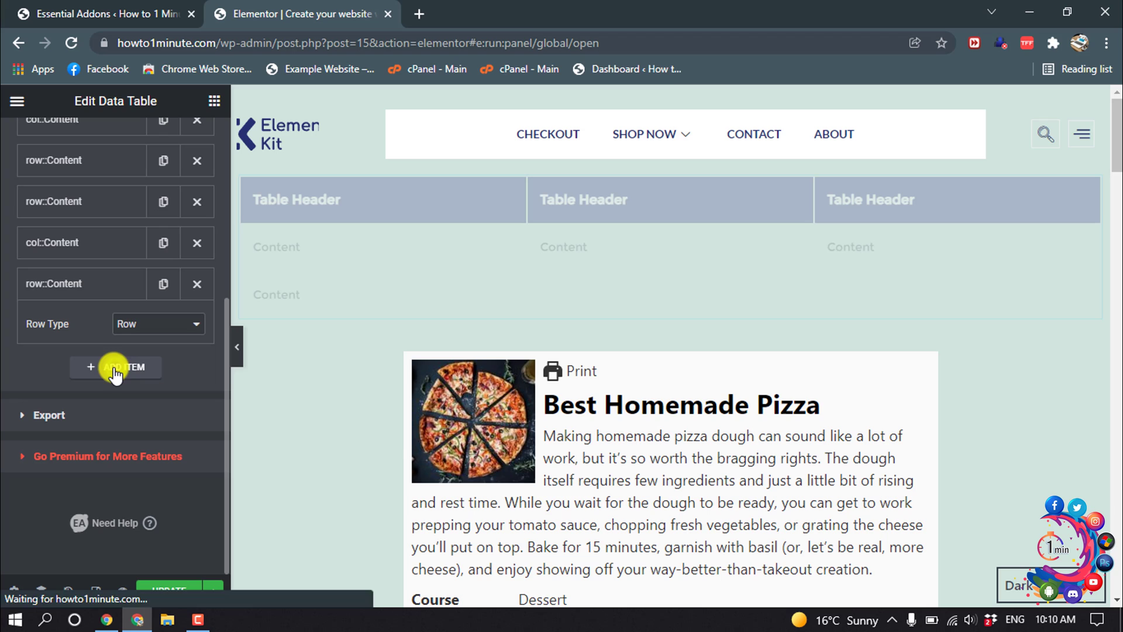
pyautogui.click(146, 323)
pyautogui.click(149, 323)
pyautogui.click(134, 354)
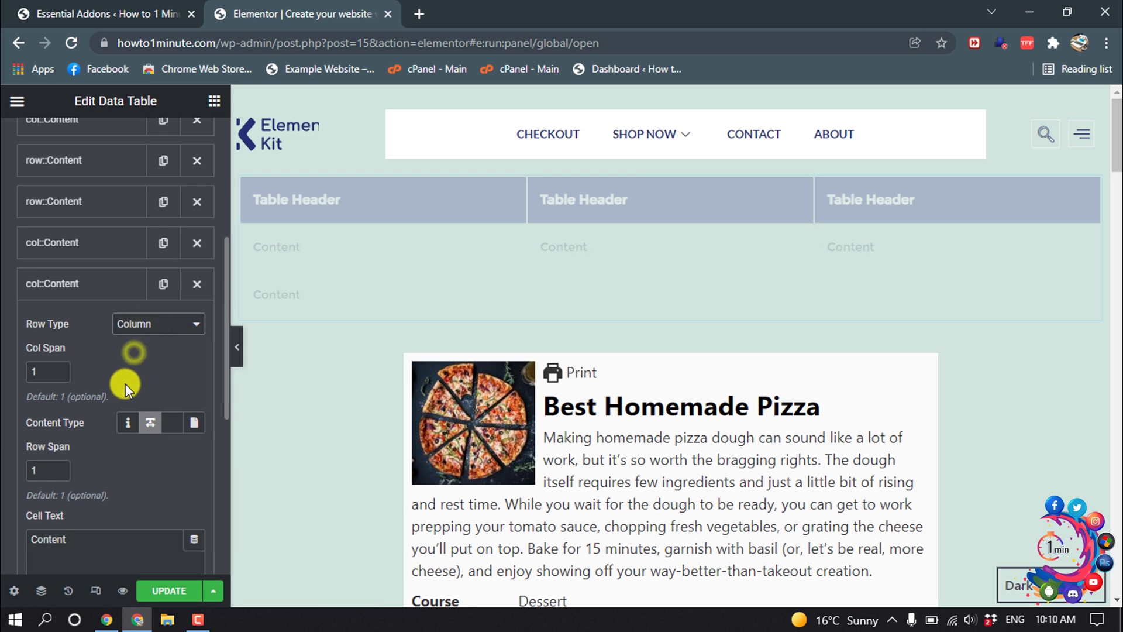
pyautogui.scroll(-5, 125, 384)
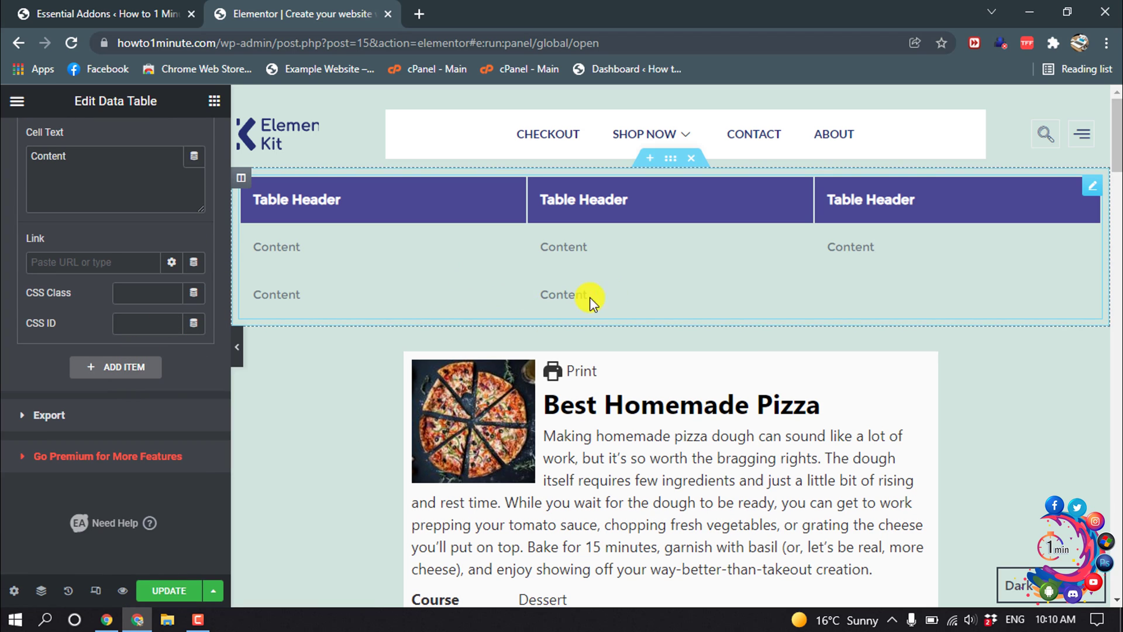
pyautogui.click(126, 367)
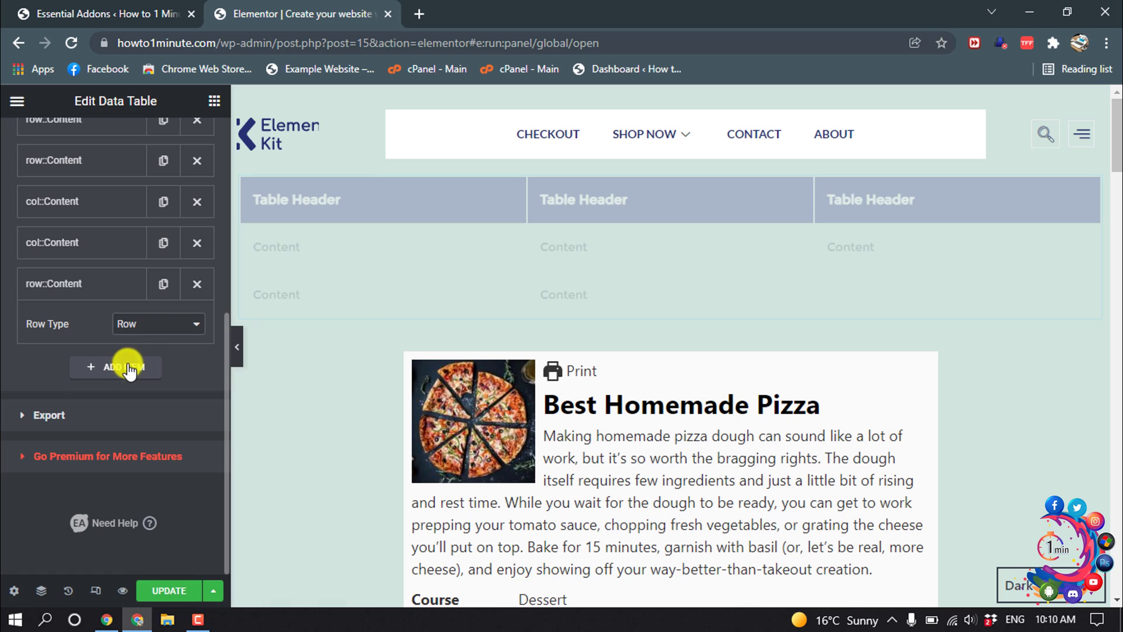
pyautogui.click(144, 323)
pyautogui.click(139, 358)
pyautogui.scroll(-6, 139, 412)
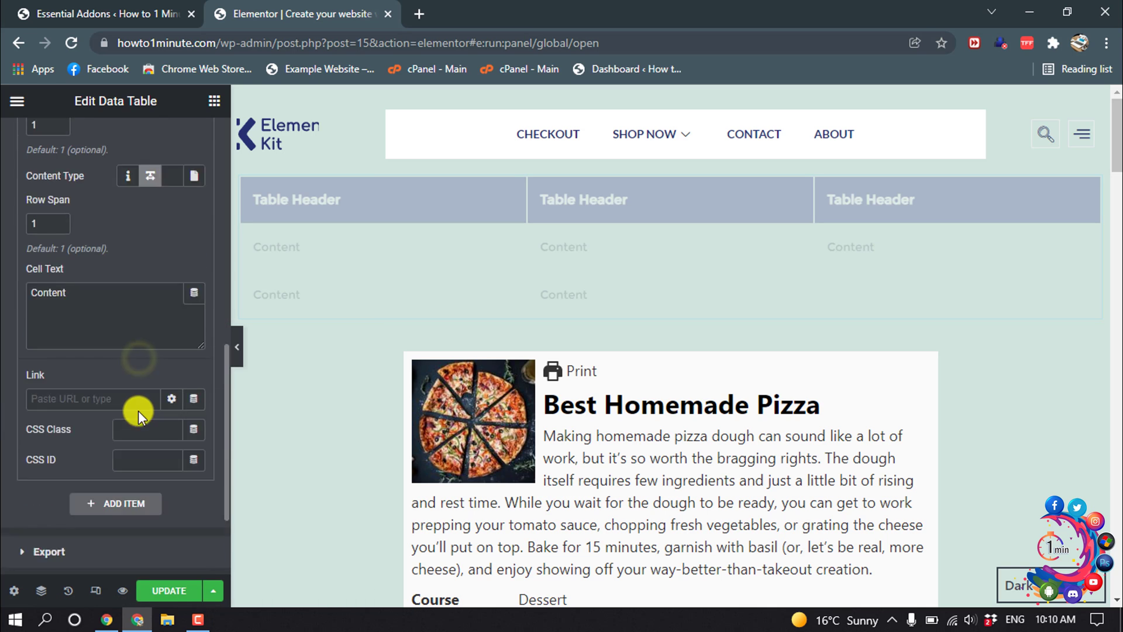